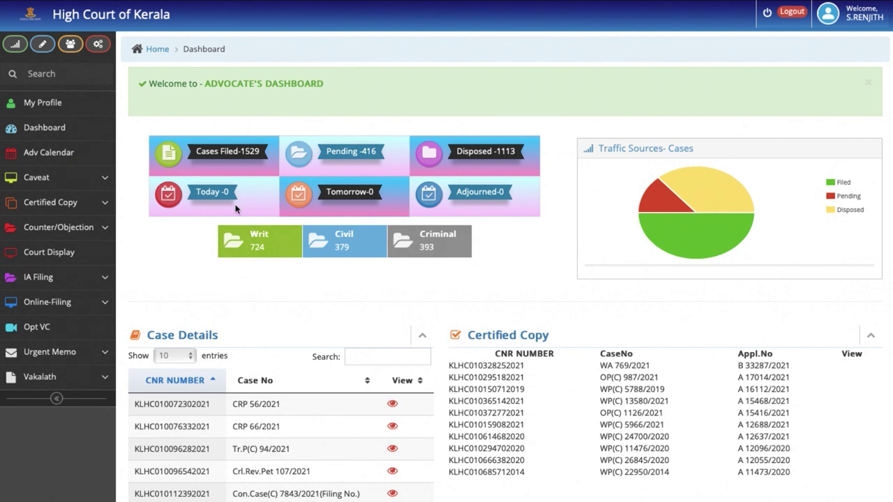
# - Check the advocate's profile, standing counsel proforma and registered clerks, then open the December 2021 Adv Calendar
pyautogui.click(51, 101)
pyautogui.scroll(-3, 51, 104)
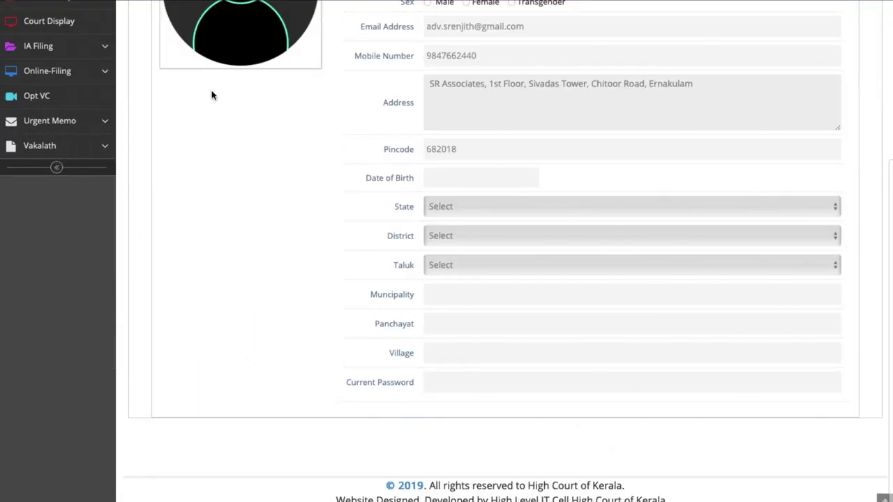
pyautogui.scroll(3, 259, 113)
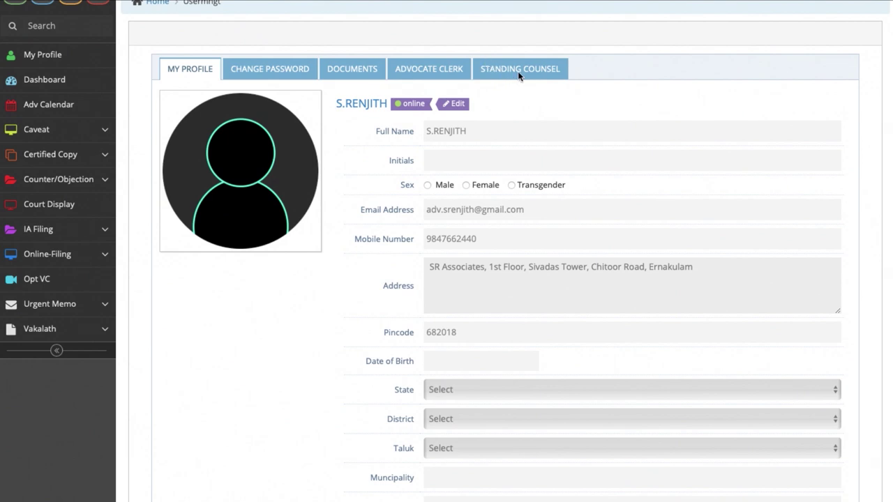
pyautogui.click(517, 72)
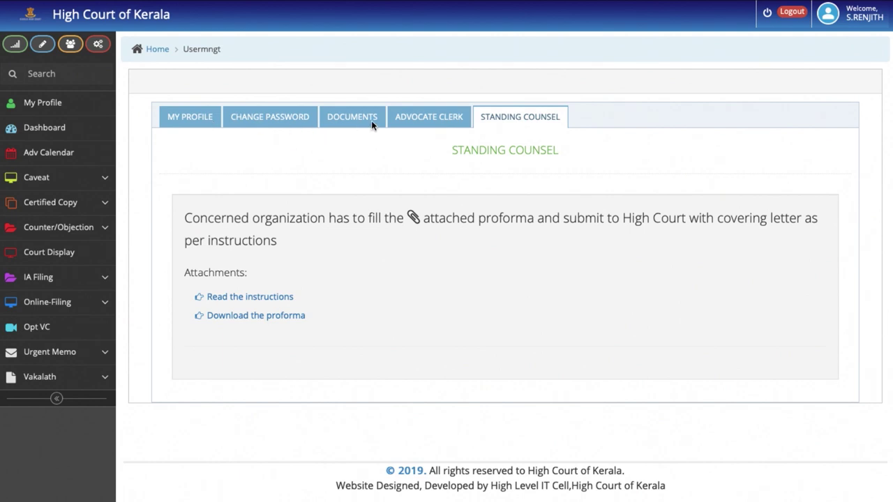
pyautogui.click(414, 117)
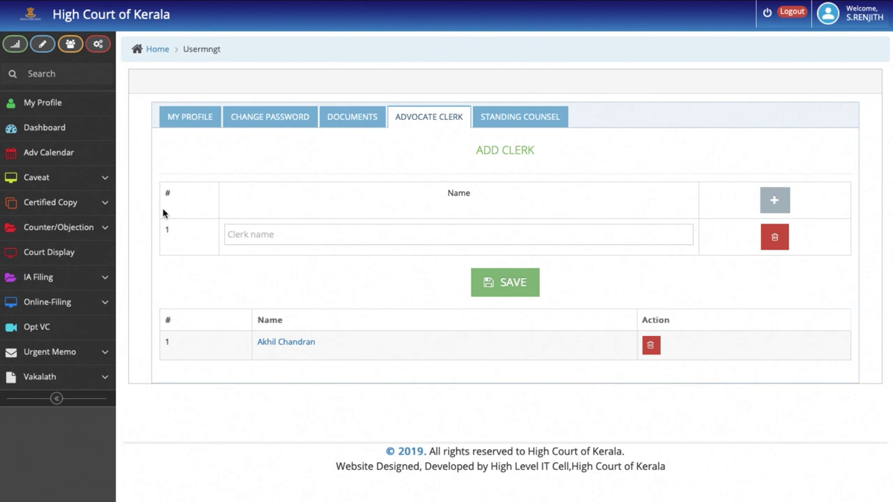
pyautogui.click(77, 155)
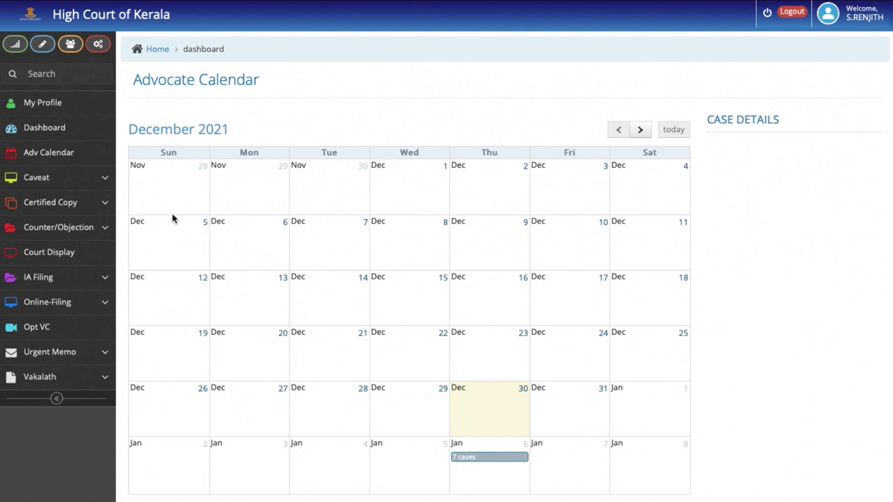
# - Expand and collapse the Caveat, Counter/Objection, IA Filing, Urgent Memo and Certified Copy sidebar menus
pyautogui.click(83, 179)
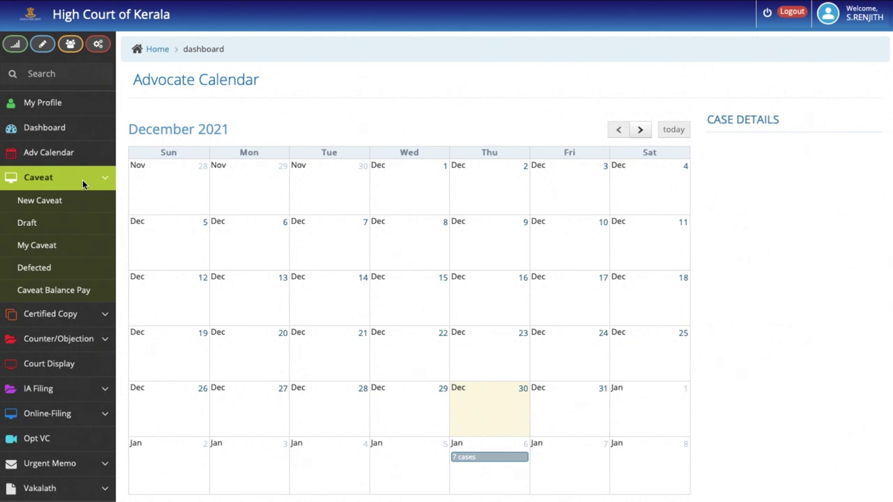
pyautogui.click(82, 179)
pyautogui.click(89, 230)
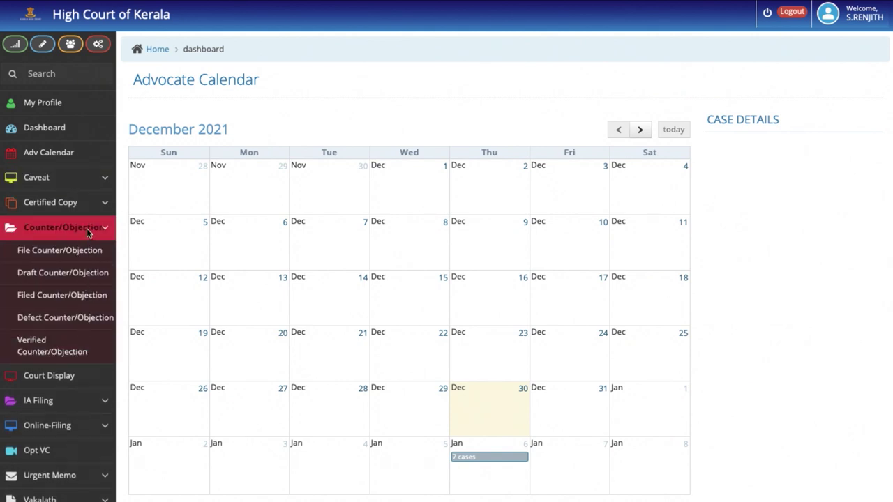
pyautogui.click(89, 233)
pyautogui.click(79, 277)
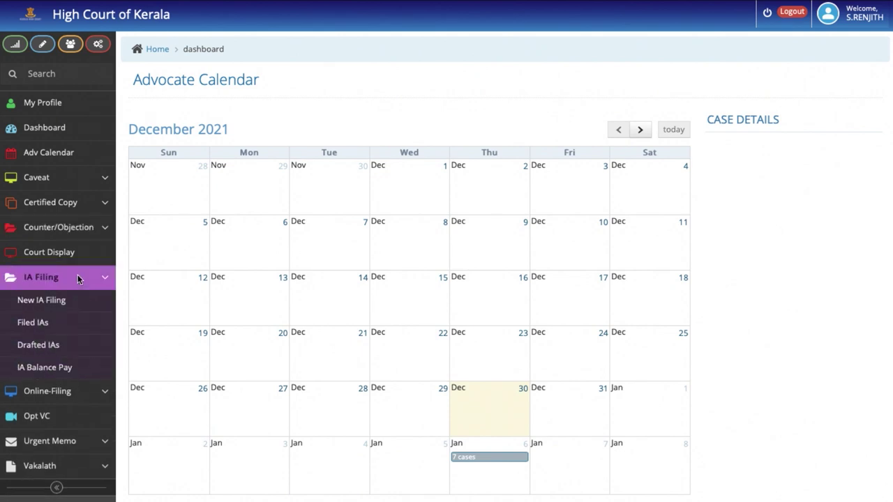
pyautogui.click(78, 279)
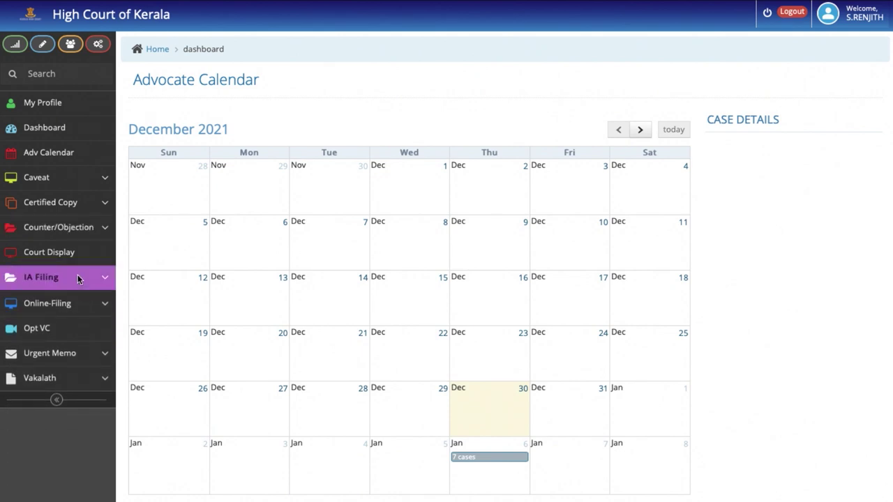
pyautogui.click(69, 357)
pyautogui.click(69, 358)
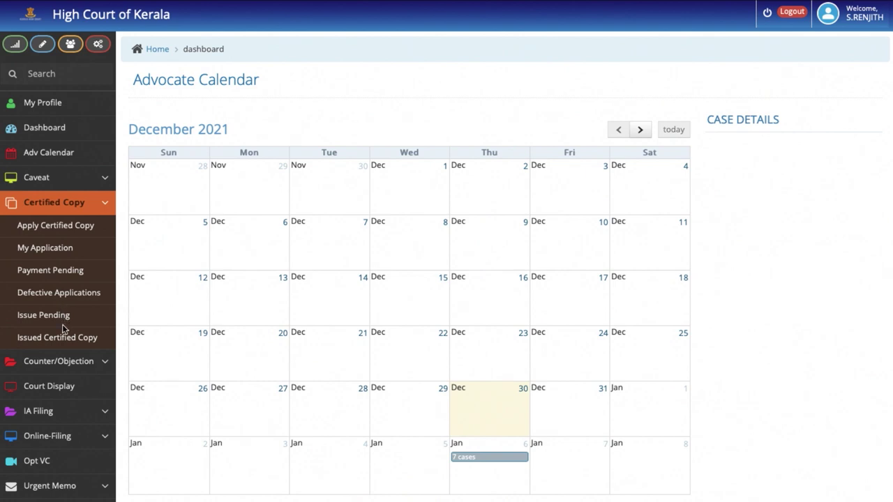
pyautogui.click(81, 203)
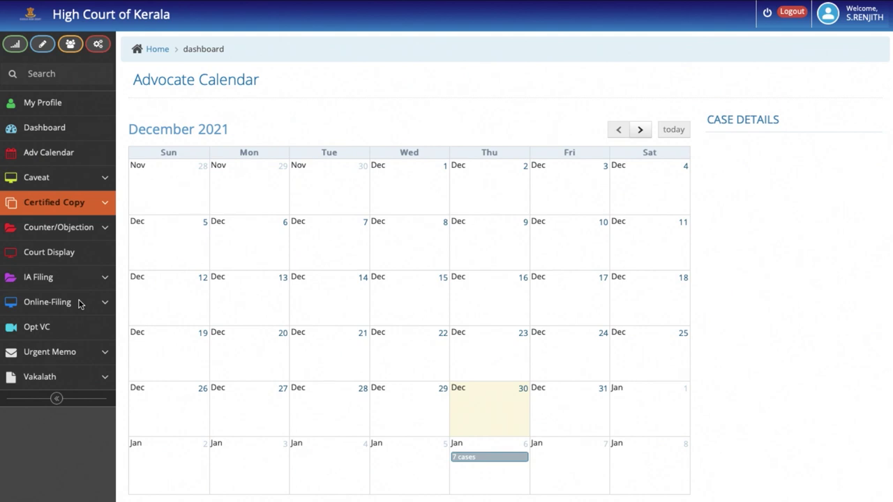
# - Start a new case filing from the Online-Filing menu's New Case option
pyautogui.click(79, 302)
pyautogui.scroll(-1, 74, 313)
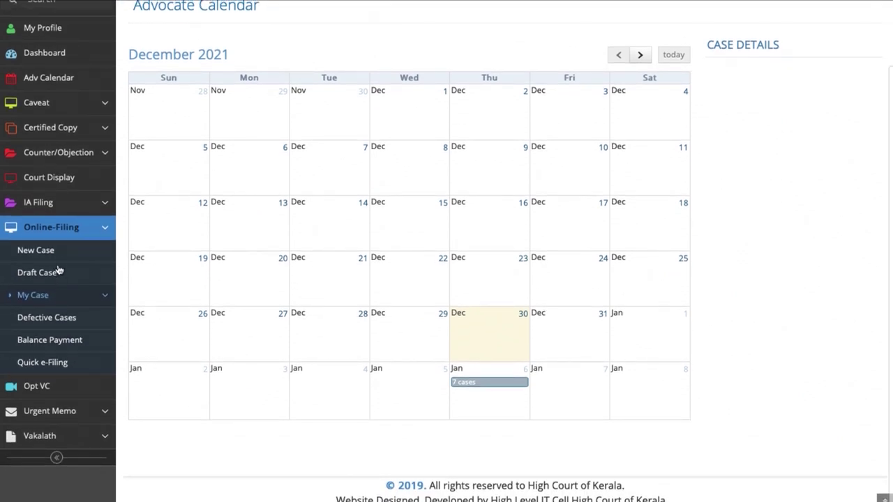
pyautogui.click(55, 254)
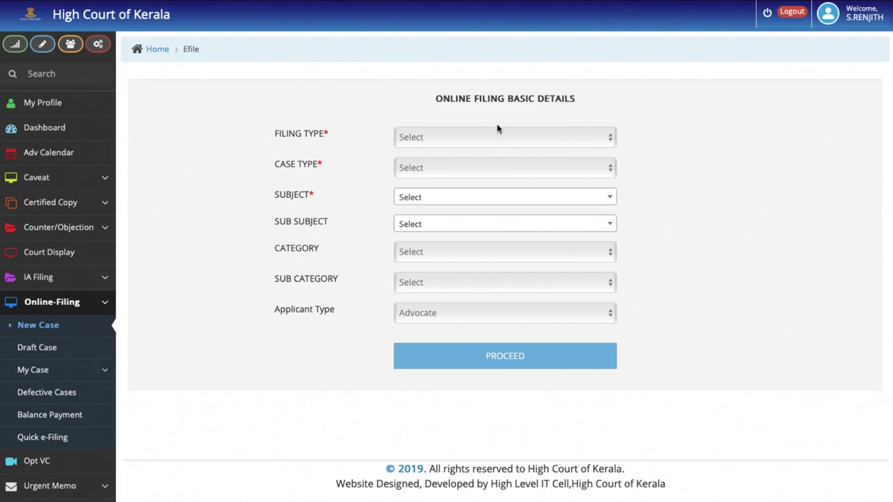
# - Open Quick e-Filing and toggle its Case Details and Case Files sections open and closed
pyautogui.click(79, 442)
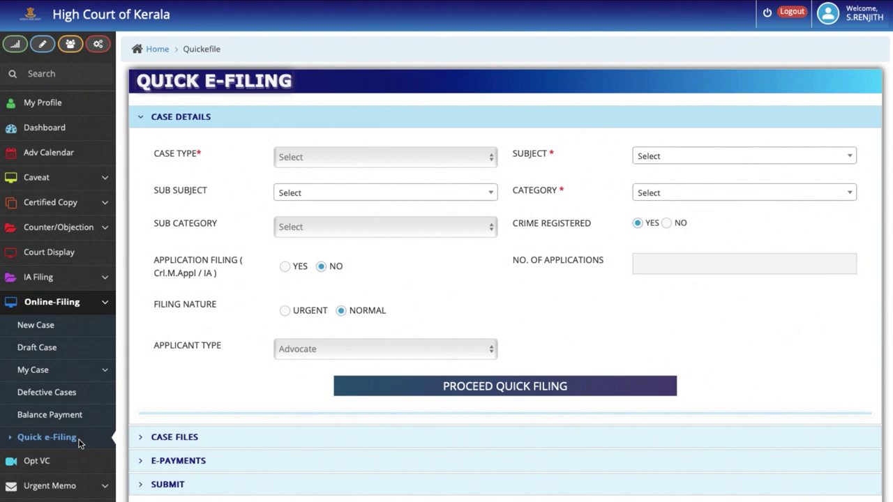
pyautogui.scroll(-2, 293, 362)
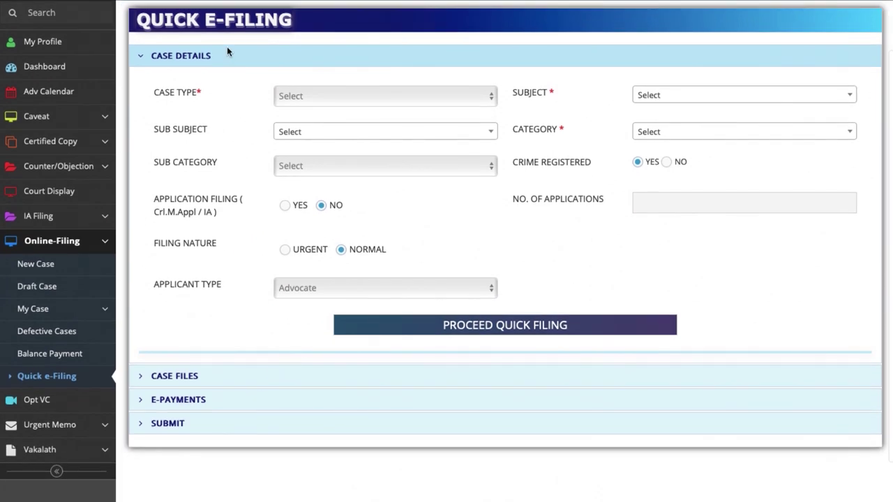
pyautogui.click(226, 53)
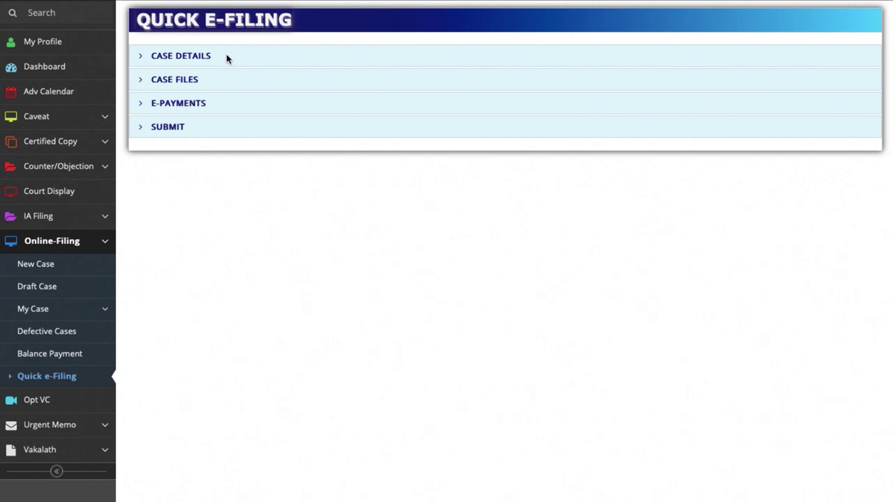
pyautogui.click(226, 53)
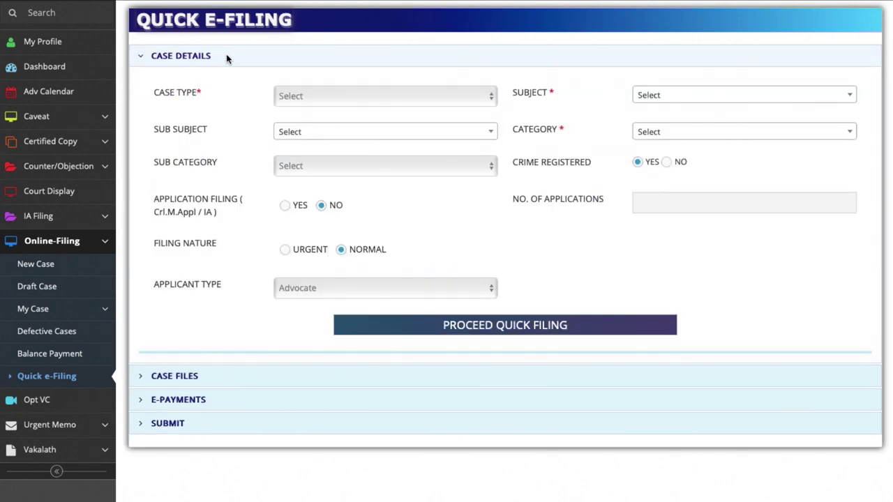
pyautogui.click(226, 55)
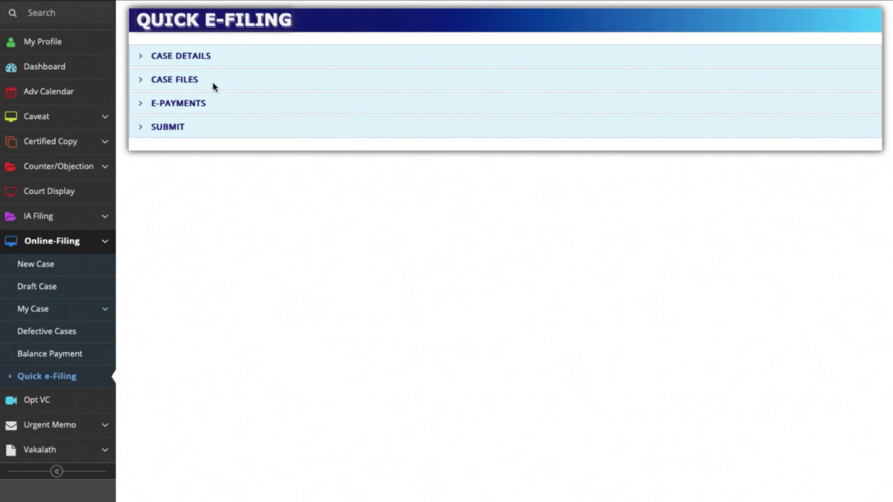
pyautogui.click(210, 80)
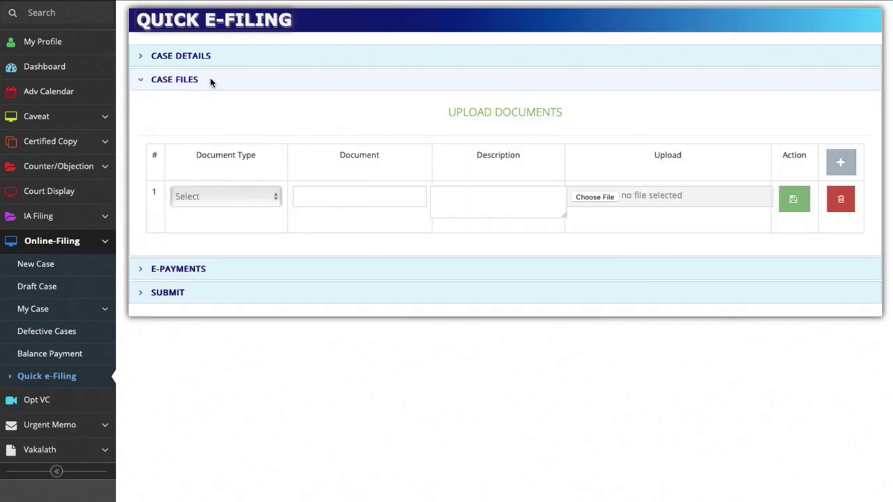
pyautogui.click(210, 79)
# - Review the E-Payment fees totalling 62, then open the Submit section with docket, index and OTP options
pyautogui.click(209, 103)
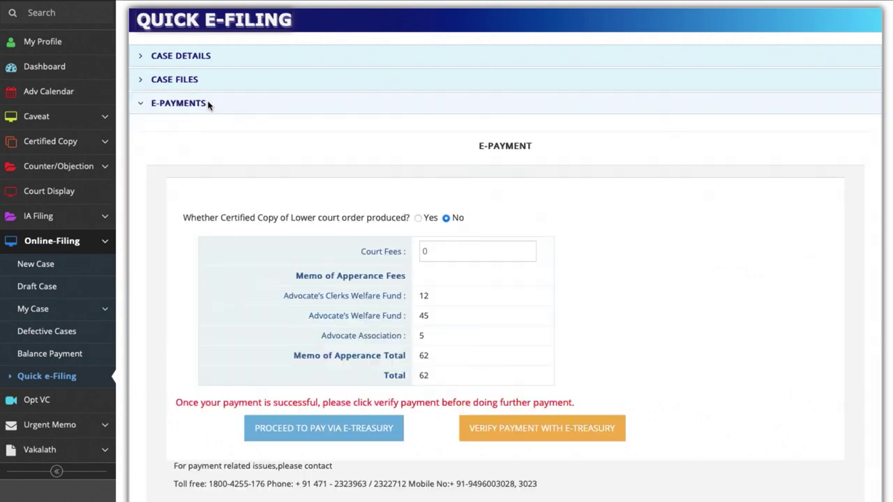
pyautogui.scroll(-3, 208, 105)
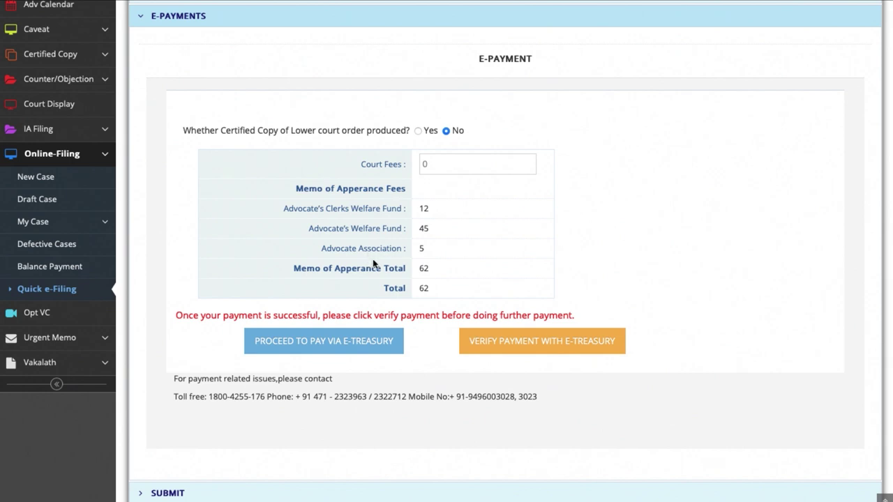
pyautogui.scroll(-1, 358, 293)
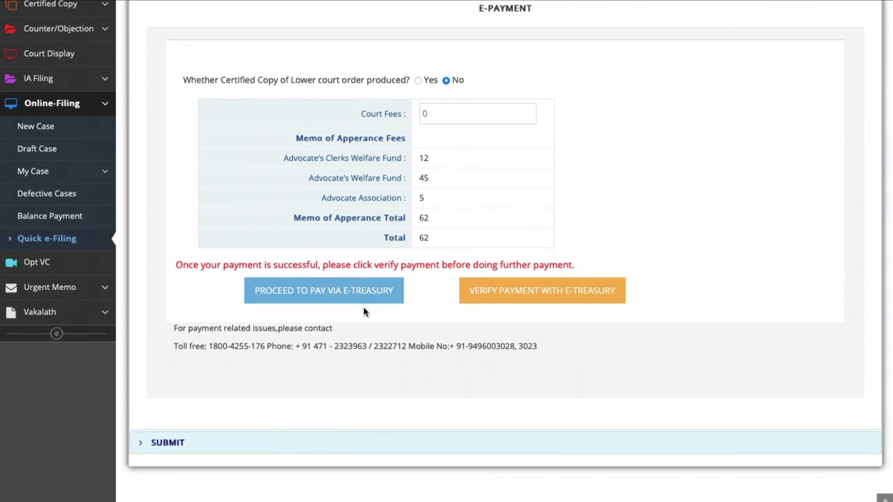
pyautogui.click(300, 450)
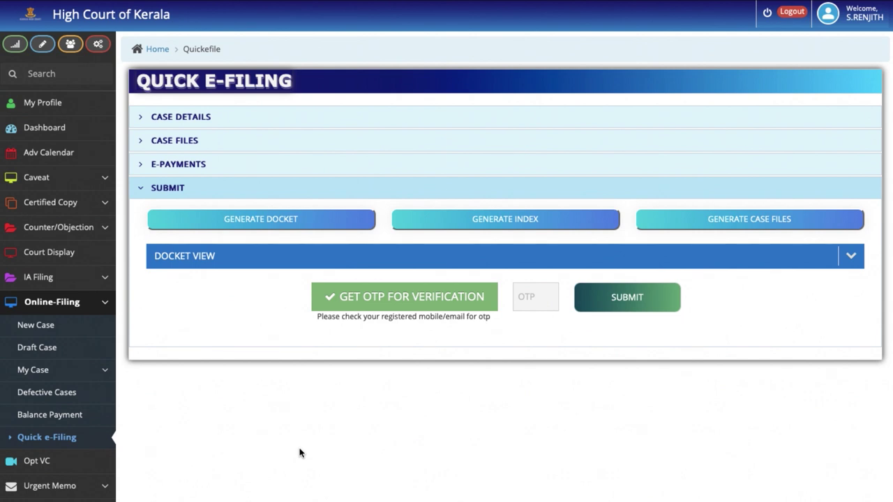
# - Browse the petitioner-side e-filed cases with their disposed and pending statuses, then check the empty respondent-side list
pyautogui.click(56, 374)
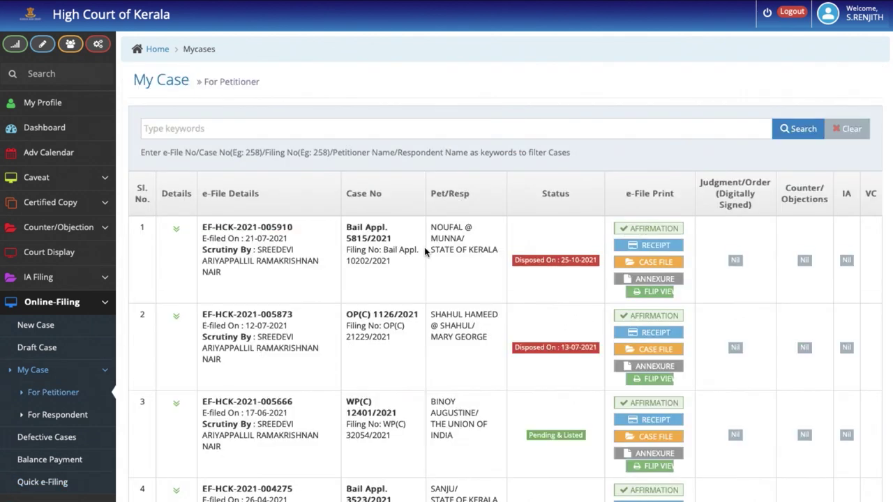
pyautogui.scroll(-2, 424, 250)
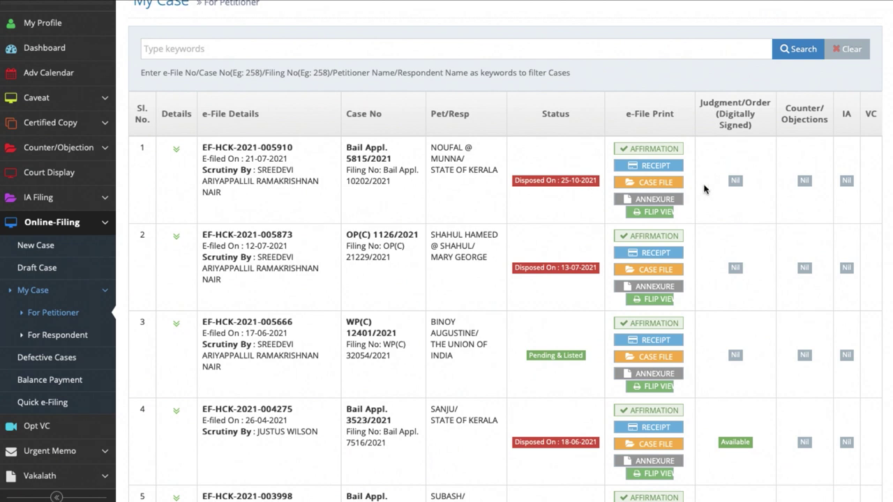
pyautogui.scroll(-1, 705, 188)
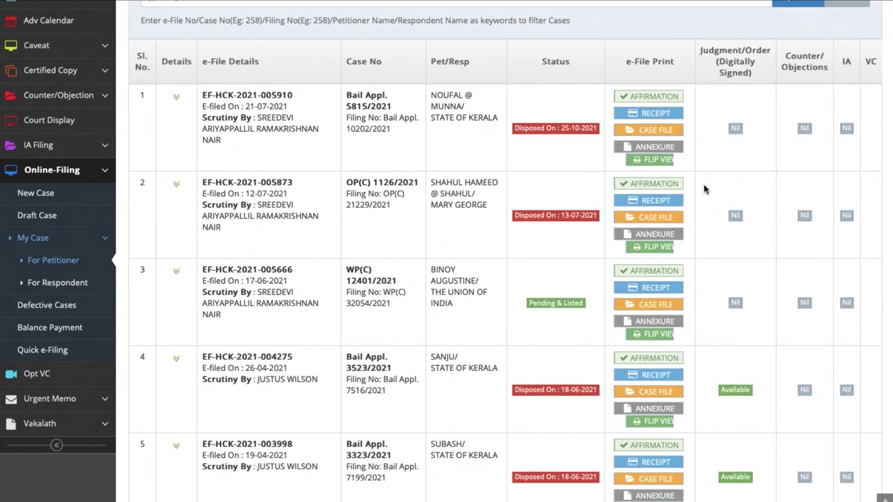
pyautogui.scroll(1, 705, 189)
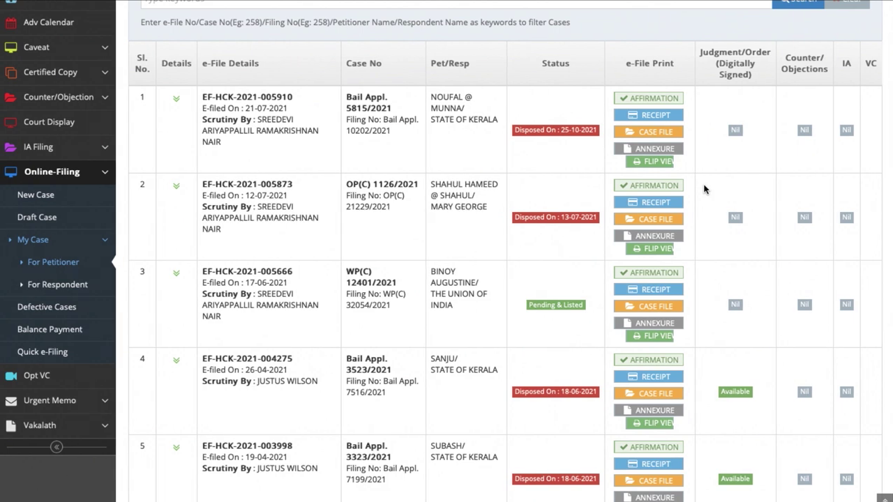
pyautogui.scroll(2, 704, 188)
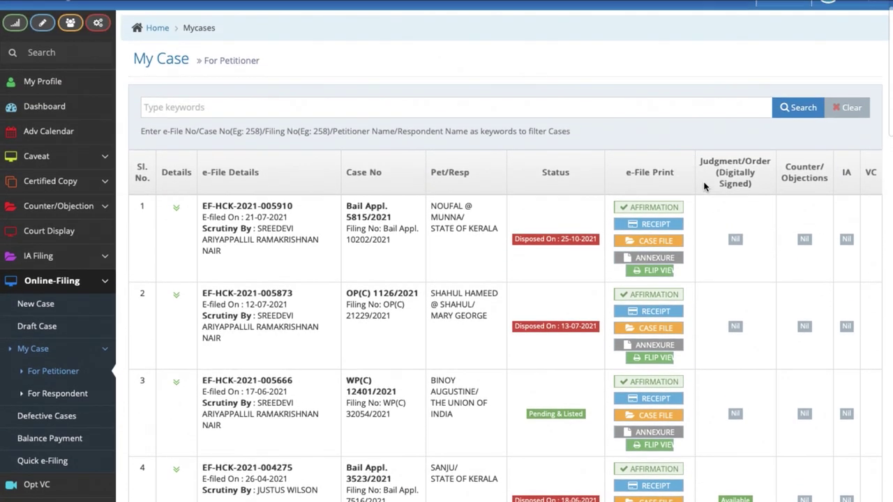
pyautogui.scroll(-1, 704, 186)
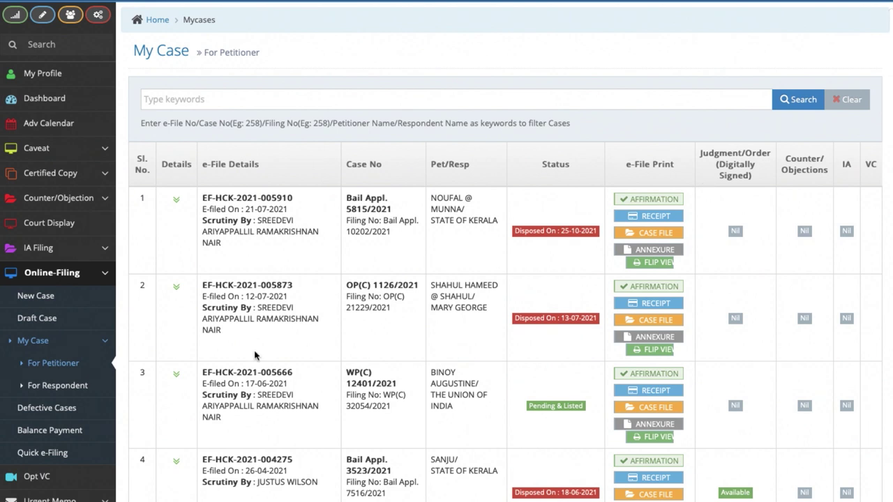
pyautogui.click(65, 391)
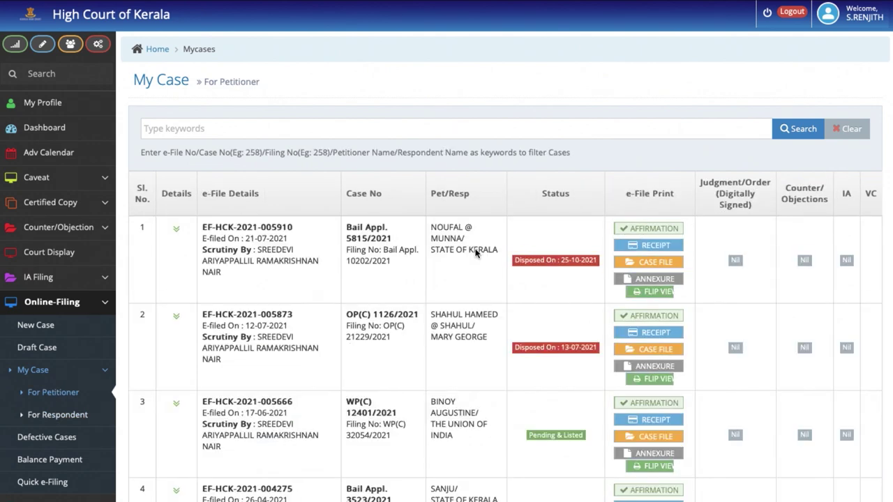
pyautogui.scroll(-2, 166, 424)
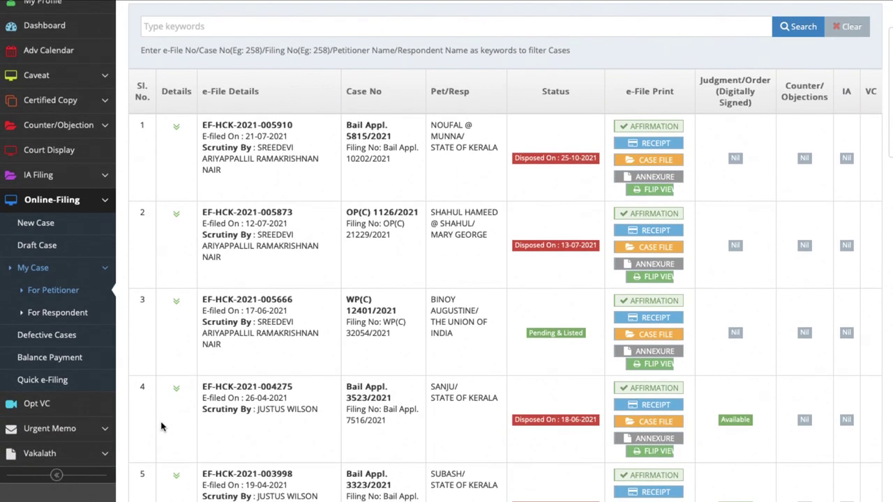
# - View defective cases, search today's empty VC cause list, then load the Honourable Judges Dashboard
pyautogui.click(72, 336)
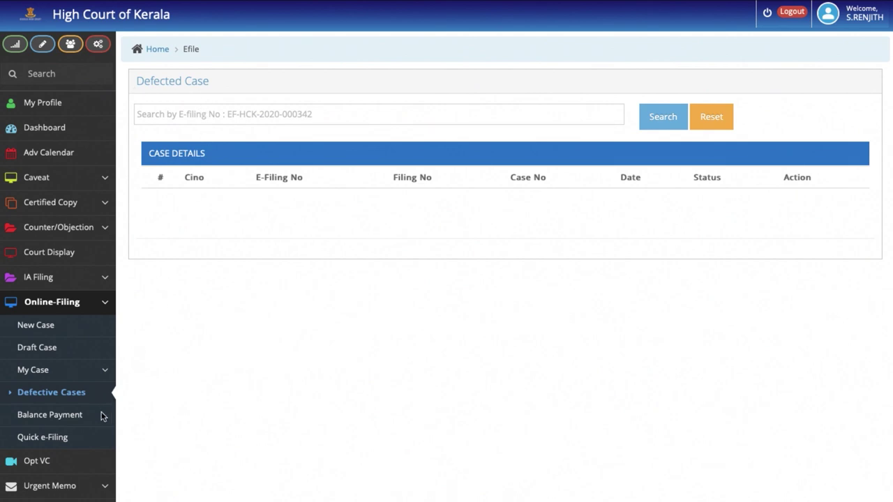
pyautogui.click(59, 469)
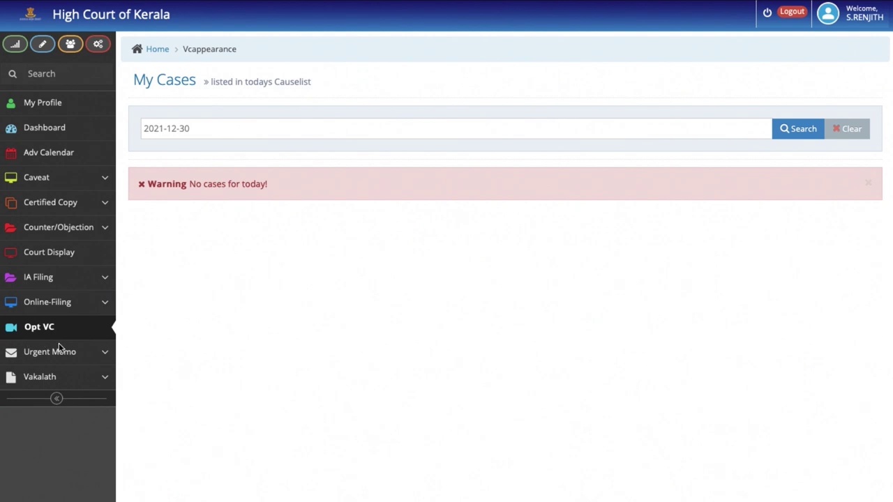
pyautogui.click(782, 127)
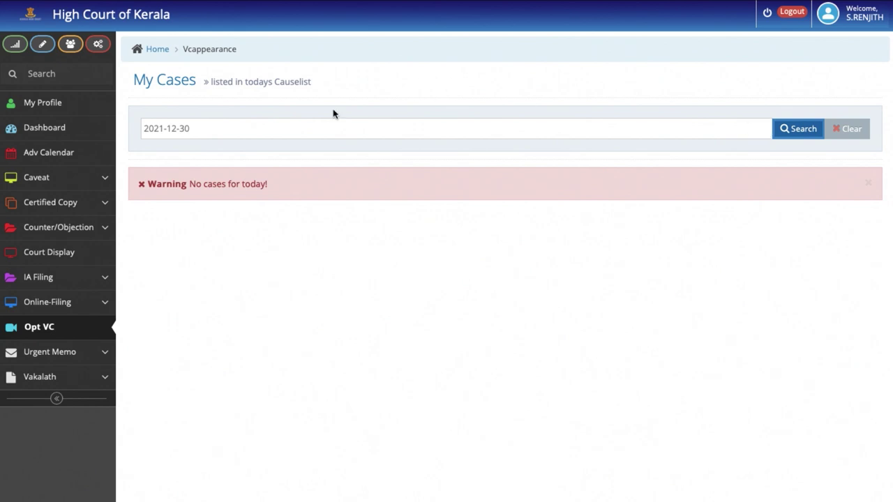
pyautogui.click(46, 129)
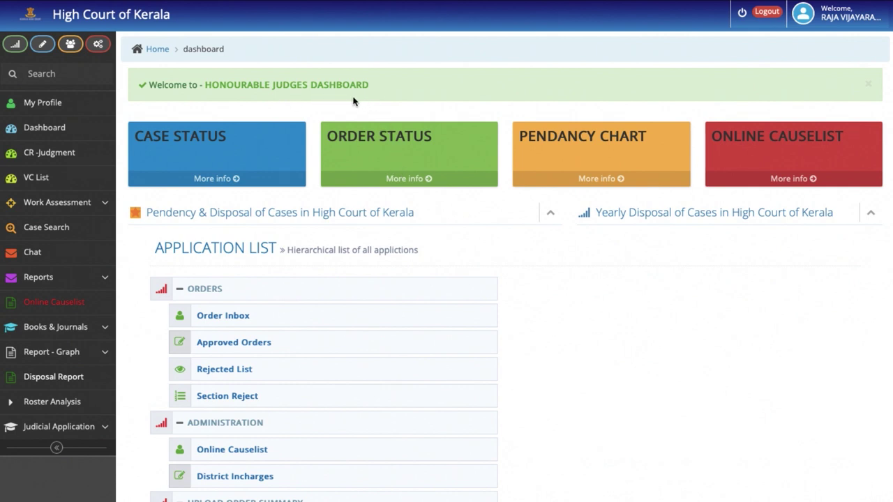
# - Open the roster-wise Pendency Chart and view the 68 pending 151.06 UNIVERSITY - KANNUR cases
pyautogui.click(568, 180)
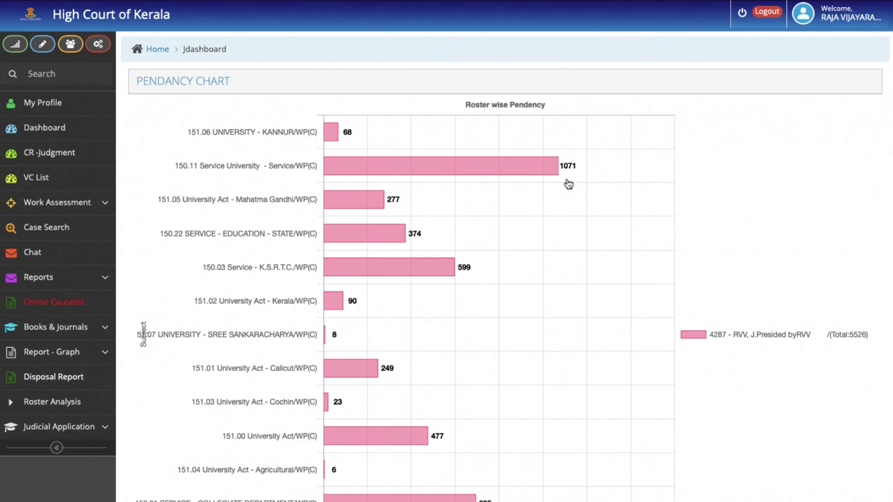
pyautogui.scroll(-1, 568, 184)
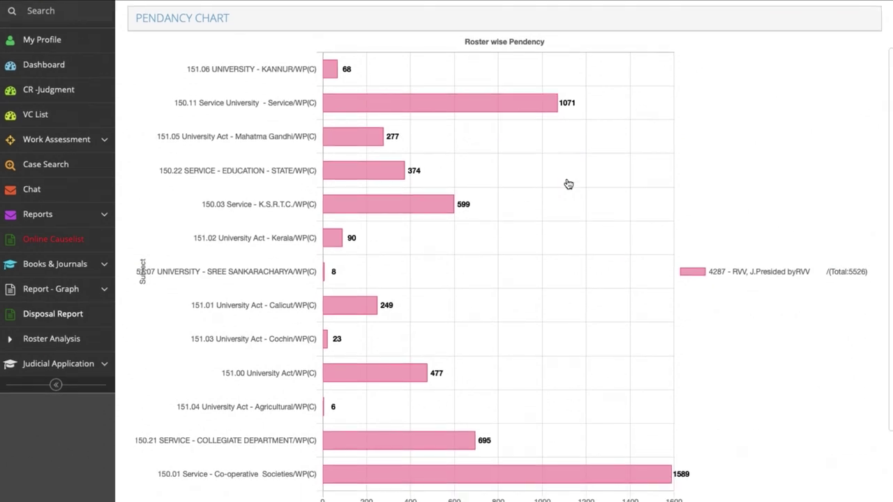
pyautogui.scroll(1, 569, 184)
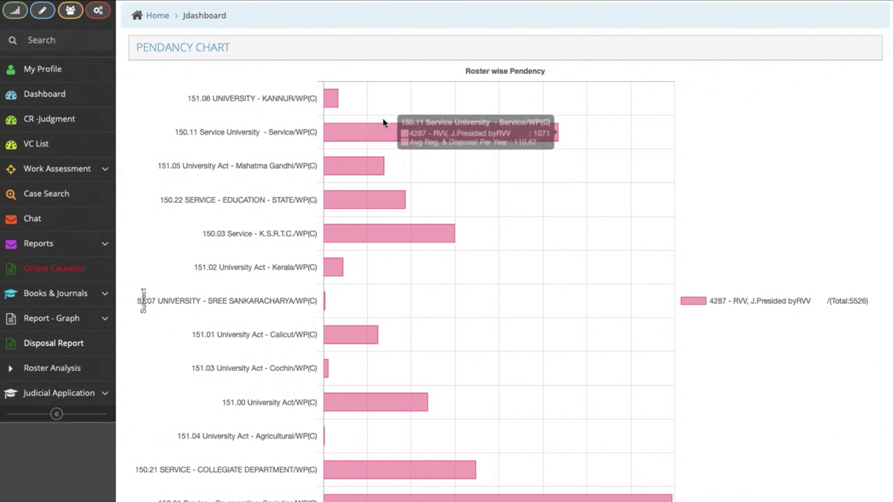
pyautogui.moveTo(334, 108)
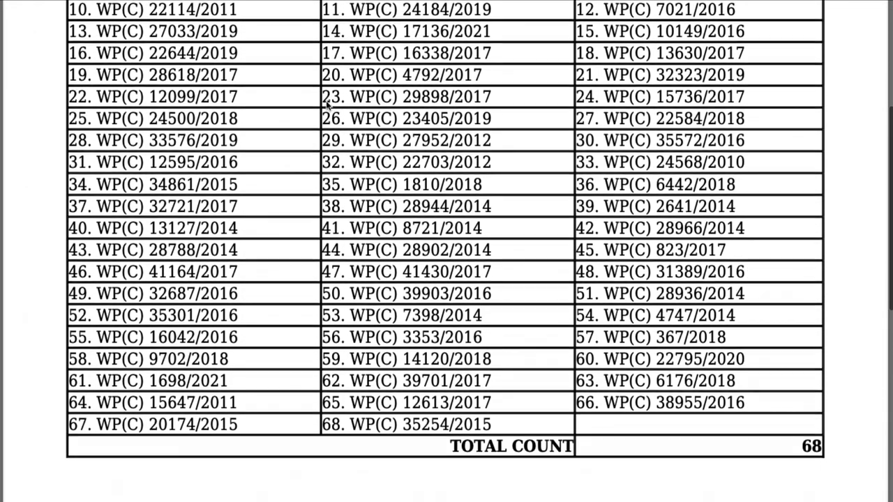
pyautogui.scroll(4, 326, 103)
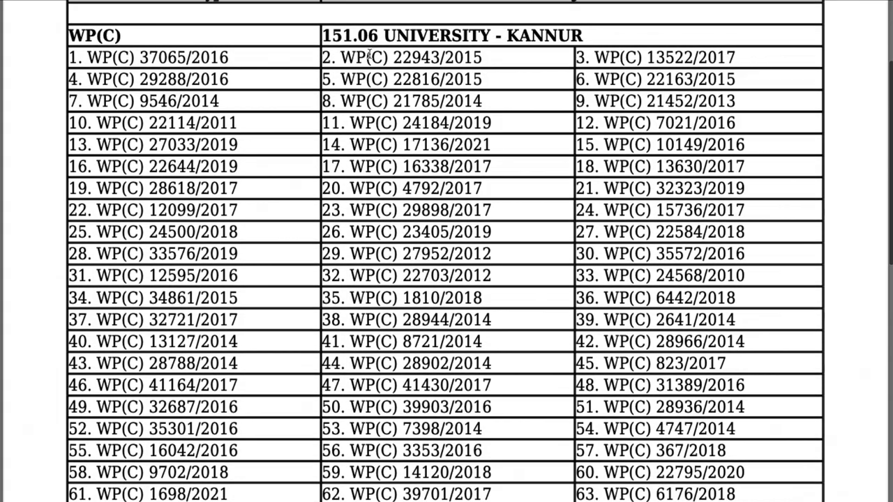
pyautogui.hotkey('ctrl', 'w')
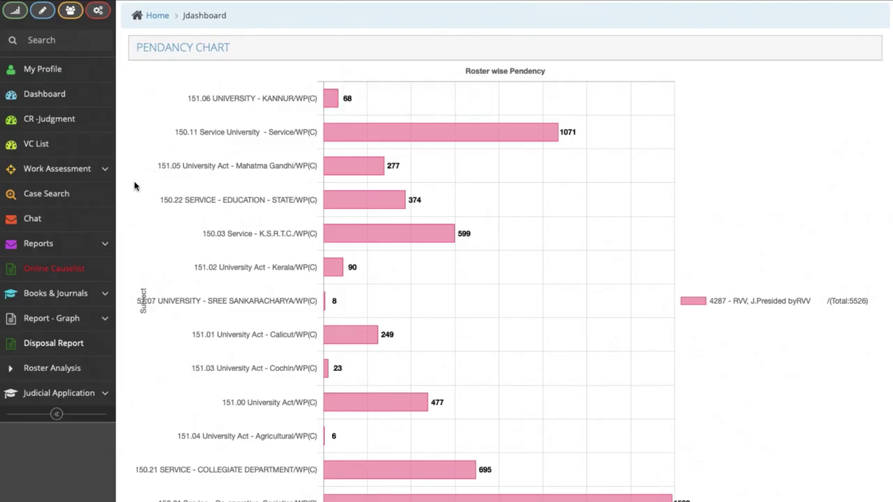
# - Open the PA Assessment Single form under Work Assessment and select the PA from the name list
pyautogui.click(91, 177)
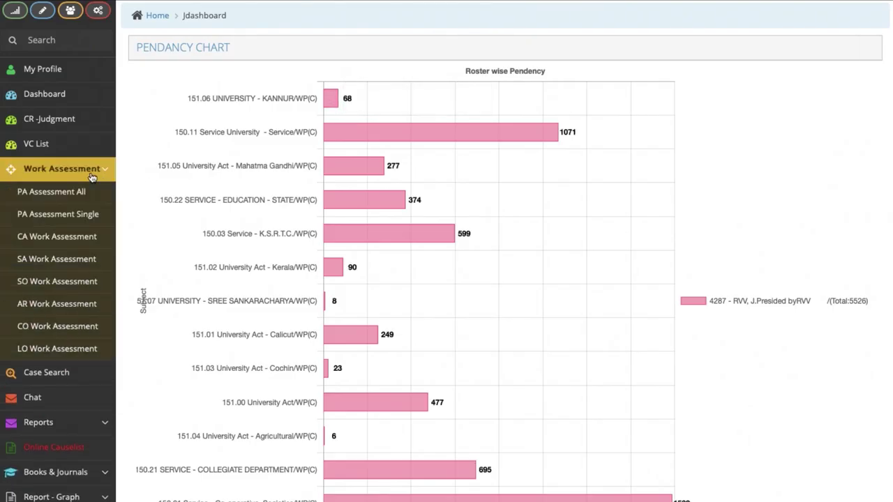
pyautogui.click(73, 219)
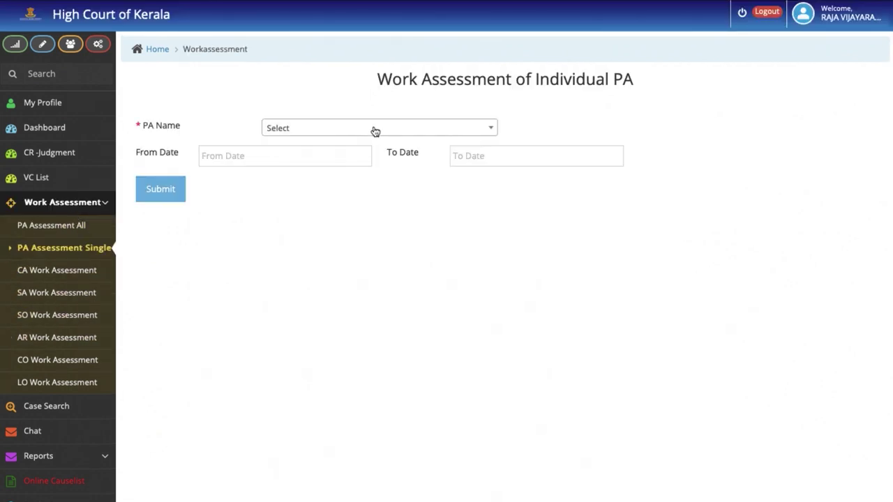
pyautogui.click(375, 128)
pyautogui.write('nish')
pyautogui.click(283, 209)
# - Chart the PA's work from 21-12-2021 to 30-12-2021: 49 interim orders, 17 judgments
pyautogui.click(231, 156)
pyautogui.click(249, 275)
pyautogui.click(501, 156)
pyautogui.click(538, 291)
pyautogui.click(161, 189)
pyautogui.scroll(-2, 314, 336)
pyautogui.scroll(-1, 314, 336)
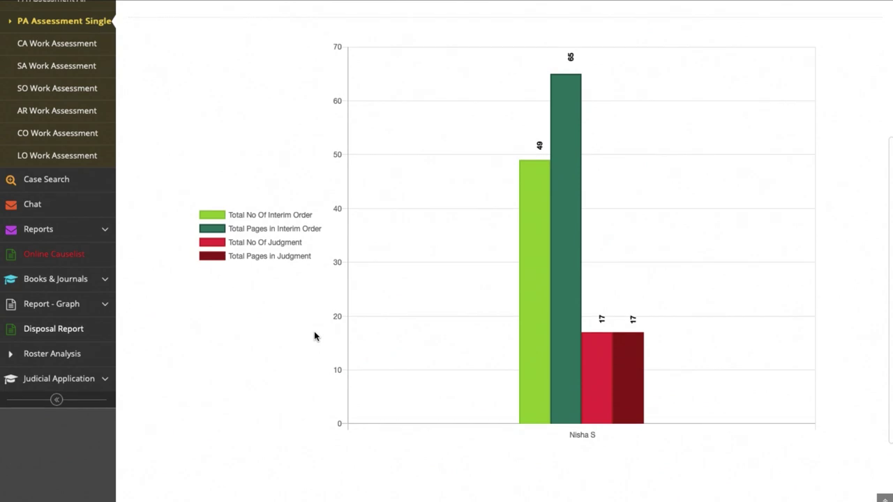
pyautogui.scroll(3, 460, 340)
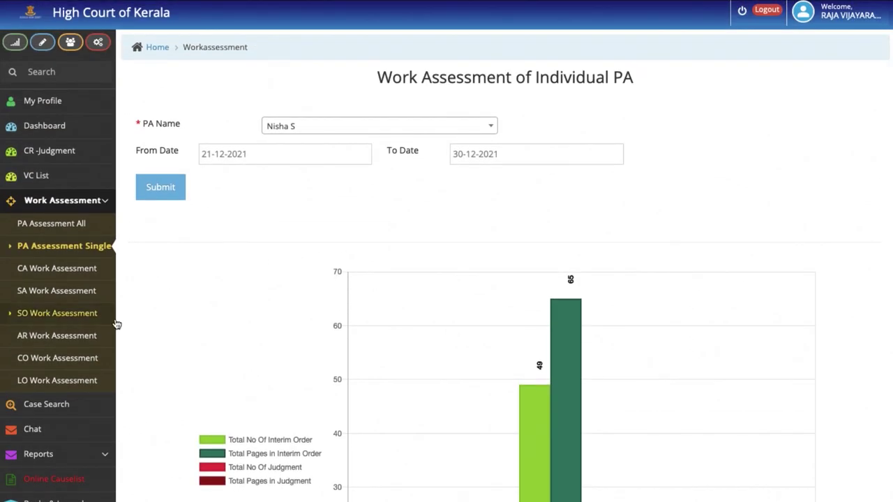
# - Search by case number for a WP(C) case of year 2021
pyautogui.click(58, 405)
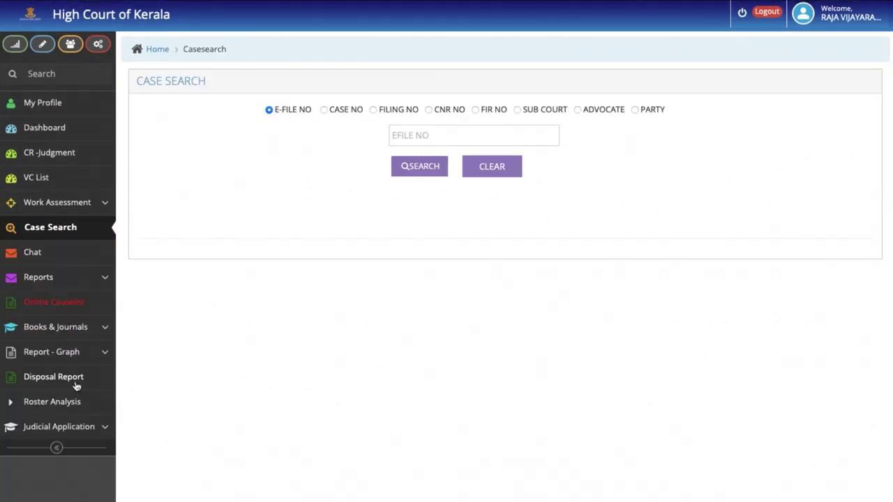
pyautogui.click(323, 109)
pyautogui.click(398, 132)
pyautogui.write('wt')
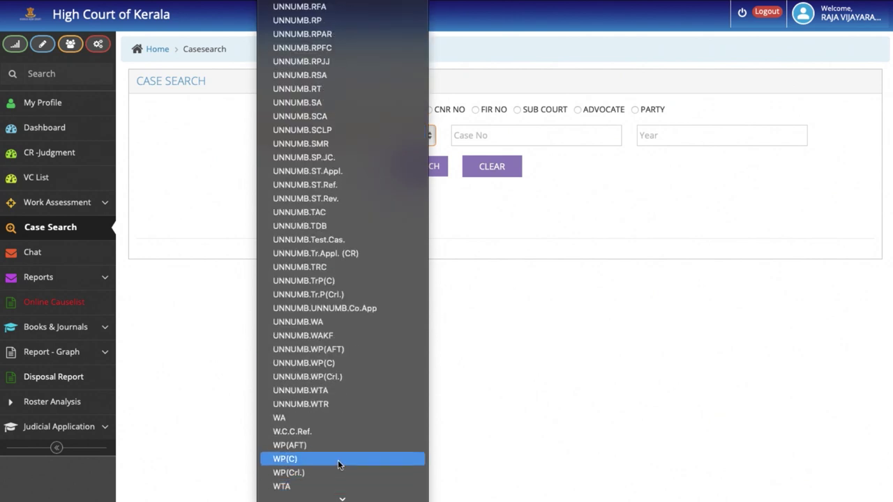
pyautogui.click(342, 461)
pyautogui.write('29545')
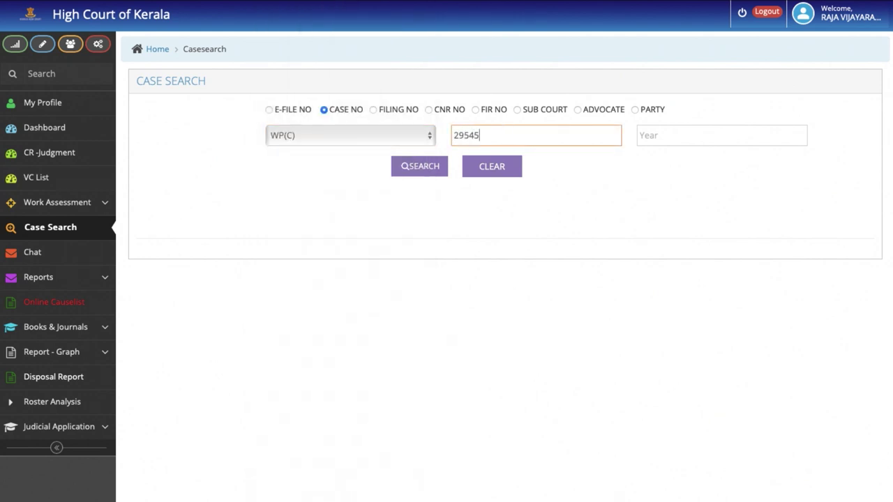
pyautogui.click(711, 136)
pyautogui.write('2021')
pyautogui.click(428, 168)
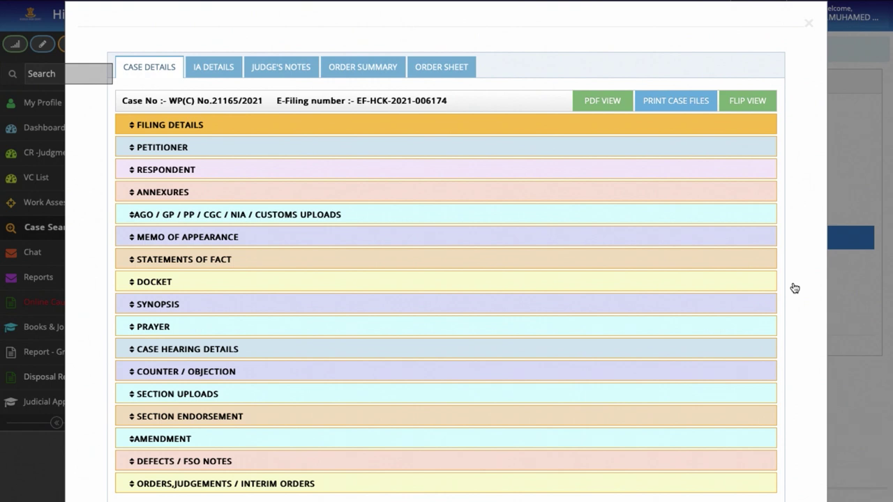
# - Expand the case's Filing Details and Defects / FSO Notes sections
pyautogui.scroll(-2, 202, 144)
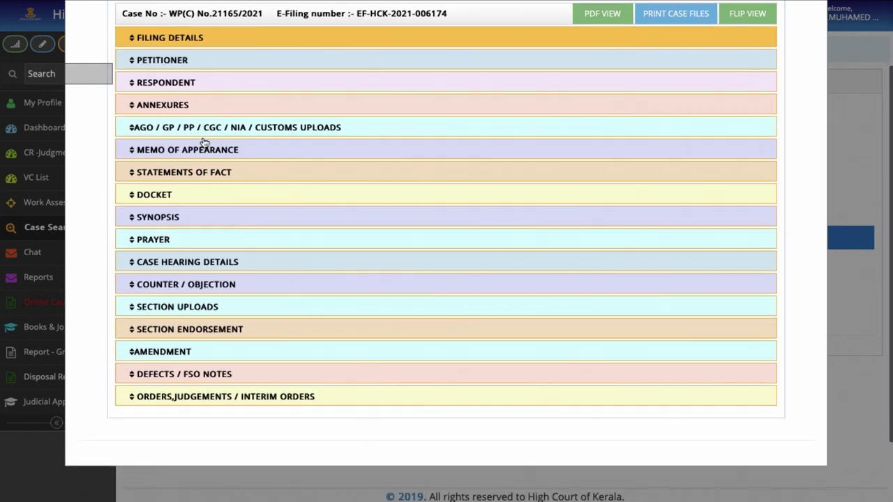
pyautogui.click(180, 38)
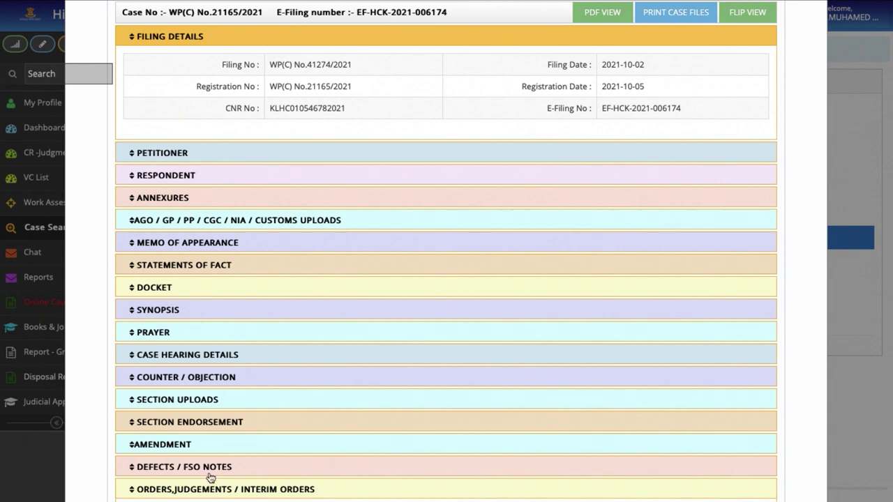
pyautogui.scroll(-4, 211, 473)
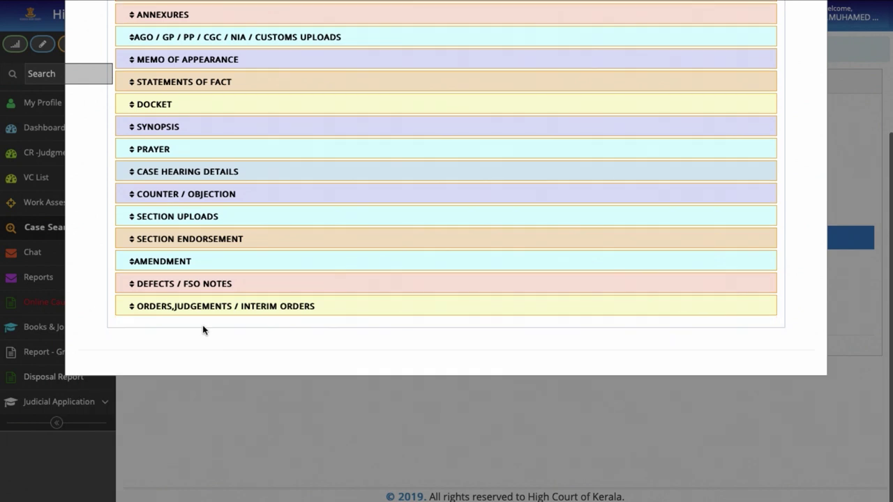
pyautogui.click(197, 285)
pyautogui.scroll(3, 197, 286)
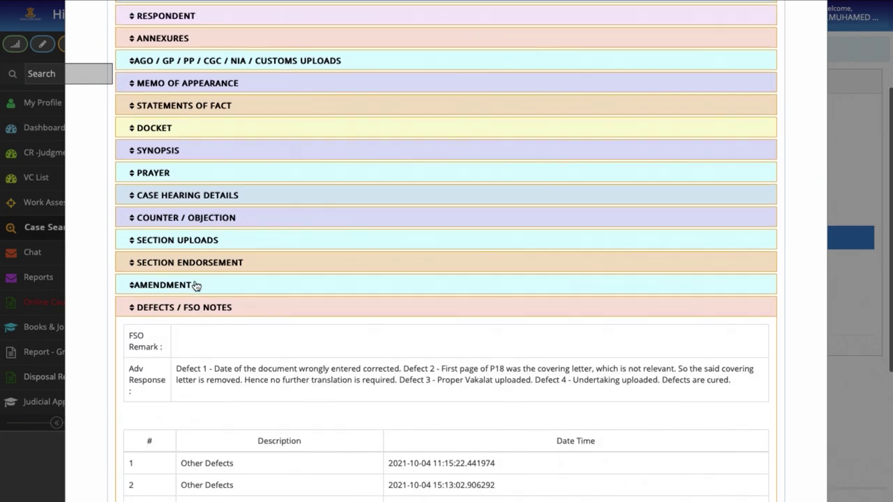
pyautogui.scroll(1, 196, 286)
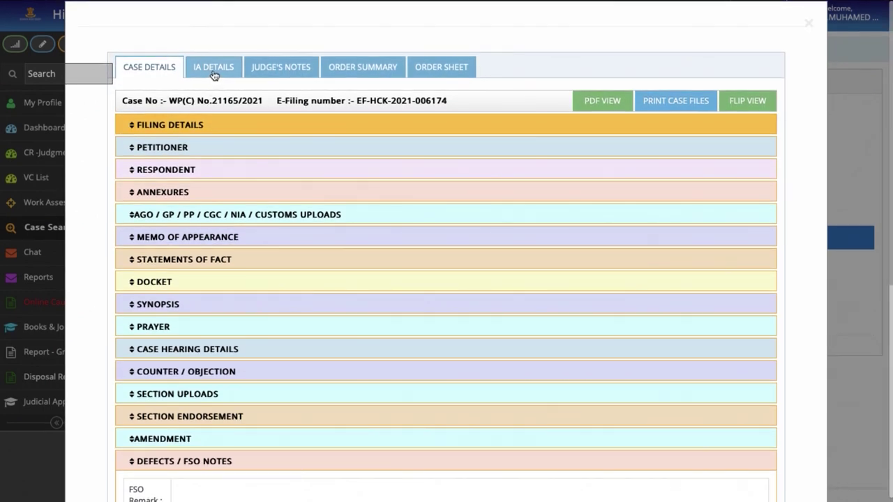
# - Review IA details, save the judge's notes, then view the order summary and order sheet
pyautogui.click(213, 70)
pyautogui.click(270, 66)
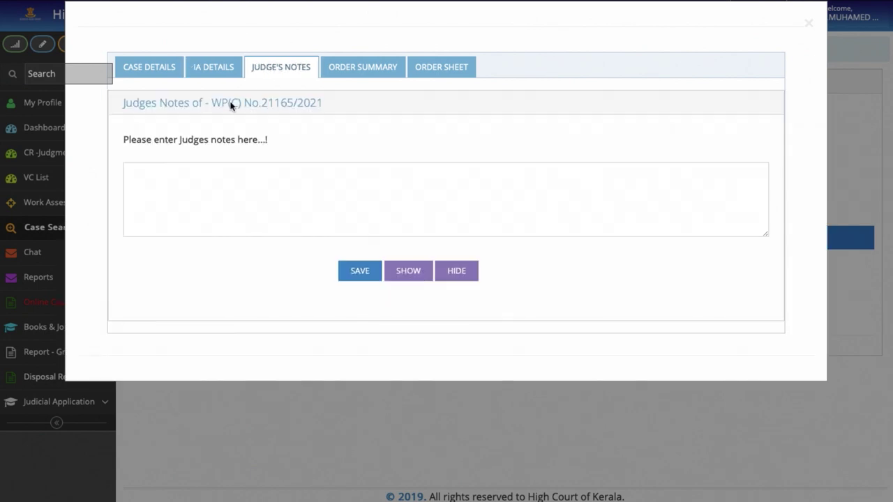
pyautogui.click(354, 274)
pyautogui.click(377, 70)
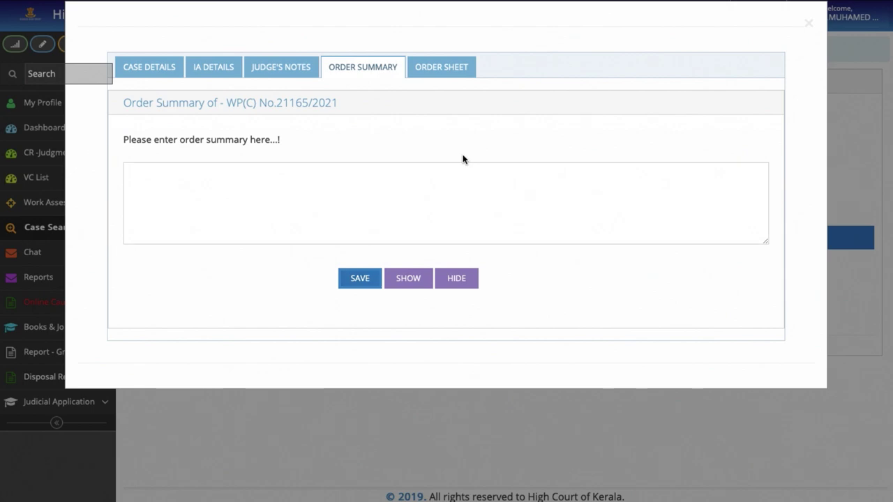
pyautogui.click(442, 66)
pyautogui.scroll(-5, 502, 193)
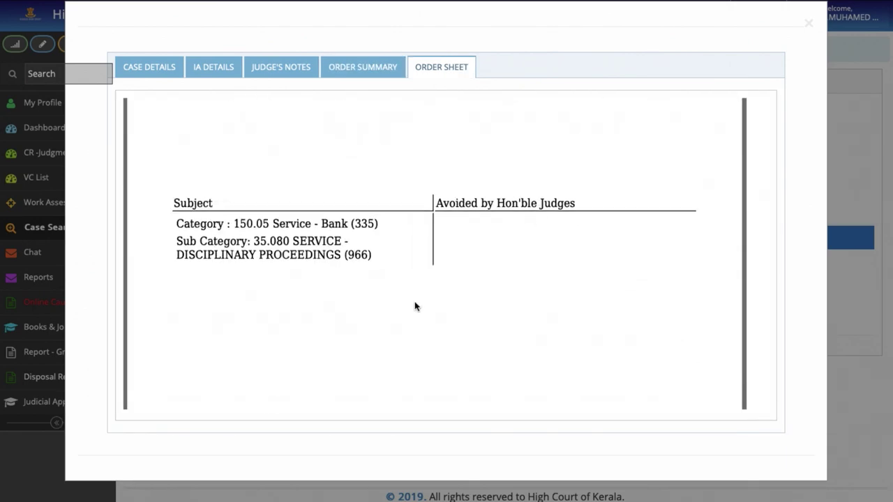
pyautogui.scroll(10, 309, 358)
pyautogui.scroll(-4, 309, 358)
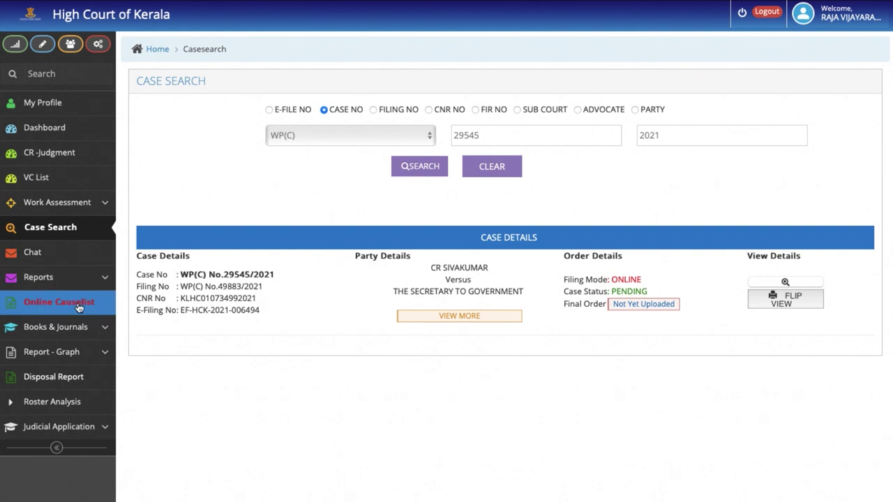
# - Load the online cause list for 21 December 2021 and go to a petition's first page
pyautogui.click(79, 307)
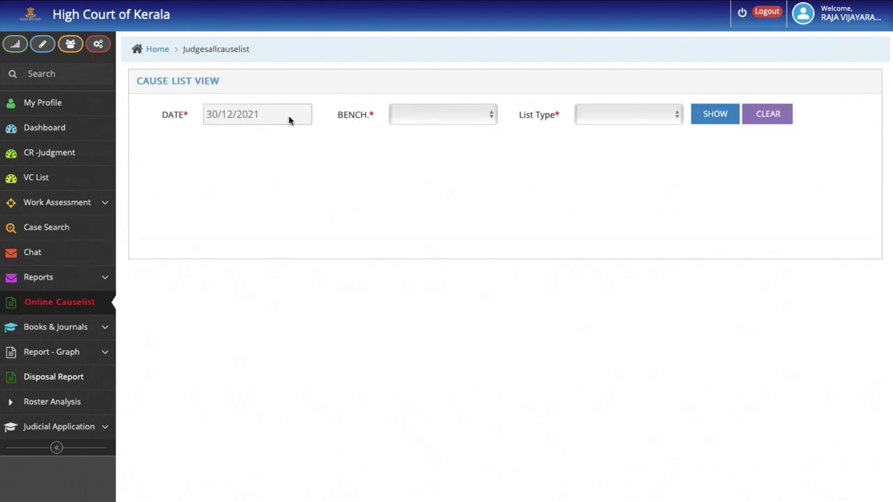
pyautogui.click(289, 120)
pyautogui.click(255, 234)
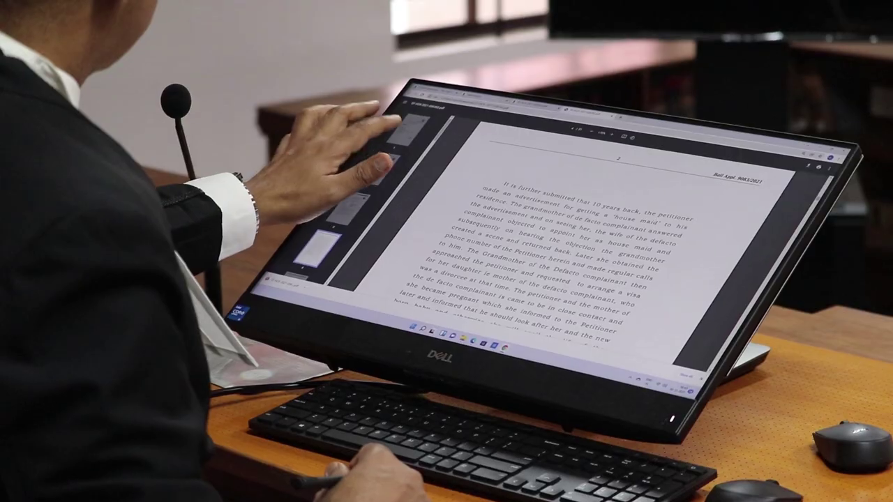
pyautogui.click(405, 130)
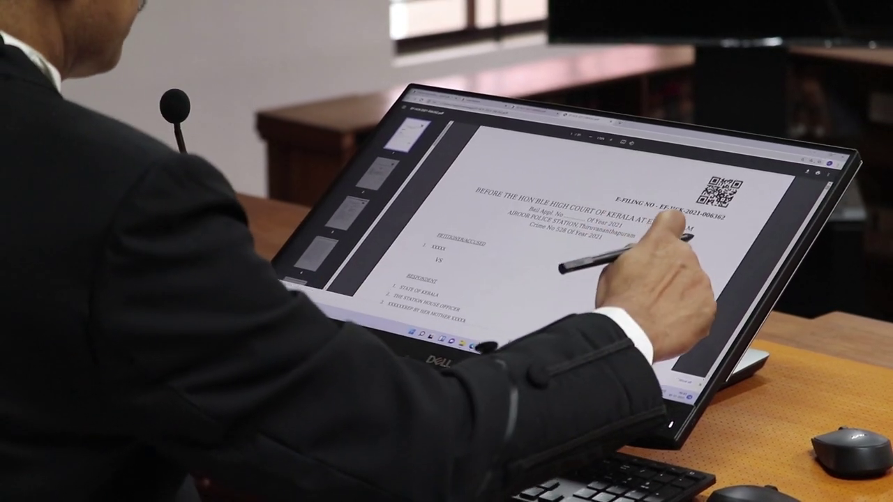
# - Highlight the three lines on the stay abroad, the complainant's mother and the petitioner
pyautogui.scroll(-5, 558, 265)
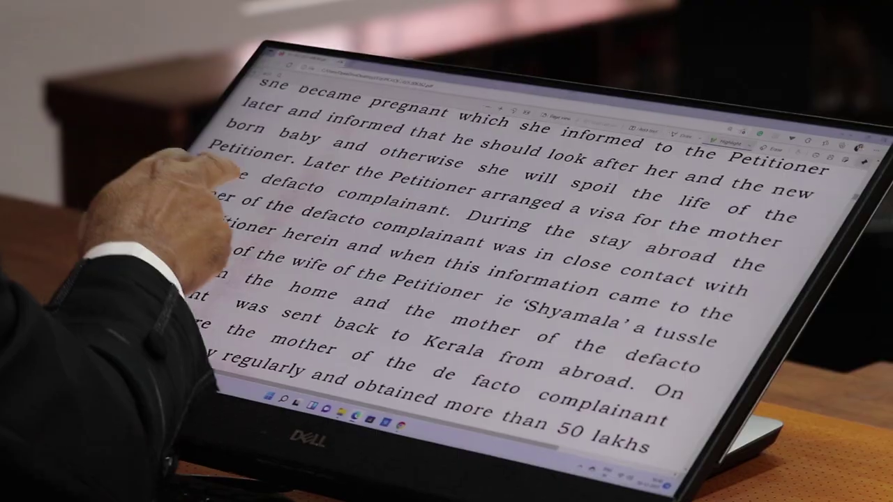
pyautogui.moveTo(223, 175)
pyautogui.mouseDown()
pyautogui.moveTo(379, 197)
pyautogui.moveTo(768, 282)
pyautogui.mouseUp()
pyautogui.moveTo(178, 205)
pyautogui.mouseDown()
pyautogui.moveTo(299, 238)
pyautogui.moveTo(768, 307)
pyautogui.mouseUp()
pyautogui.moveTo(167, 230); pyautogui.dragTo(740, 333)
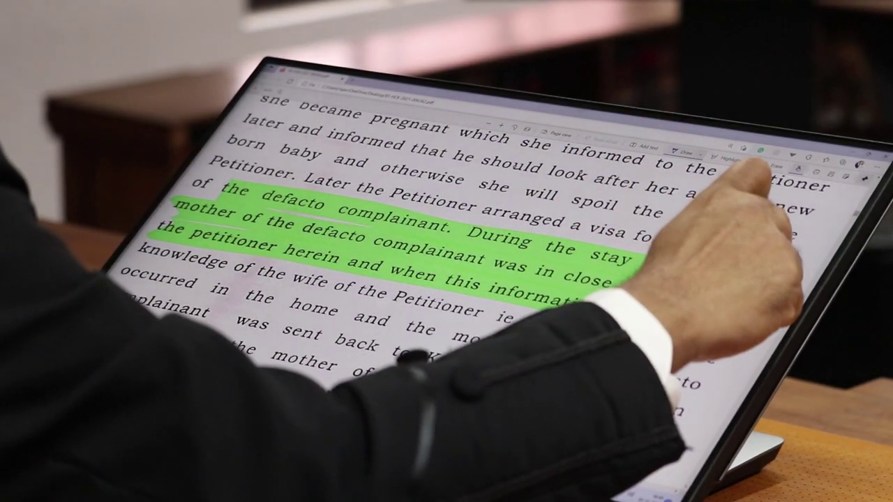
# - Draw two ink strokes beside the highlights, then snap the PDF left and OneNote right
pyautogui.click(750, 167)
pyautogui.moveTo(771, 279); pyautogui.dragTo(732, 356)
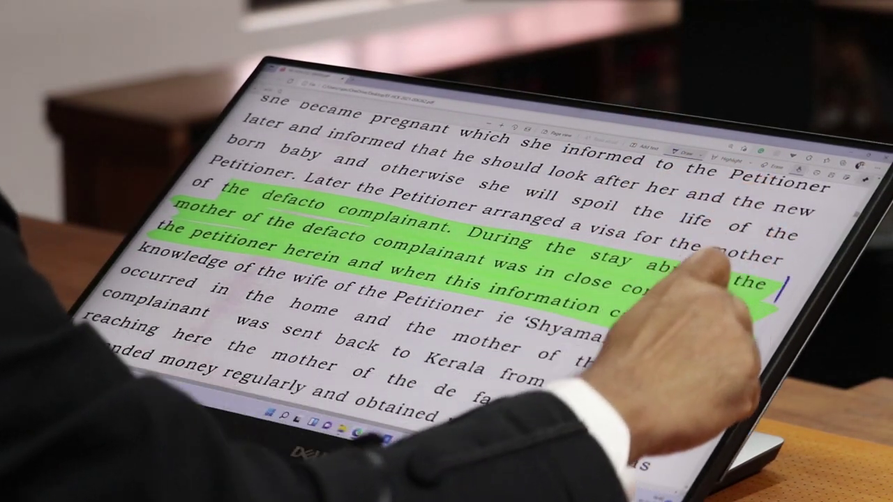
pyautogui.moveTo(784, 279)
pyautogui.mouseDown()
pyautogui.moveTo(740, 380)
pyautogui.moveTo(750, 383)
pyautogui.mouseUp()
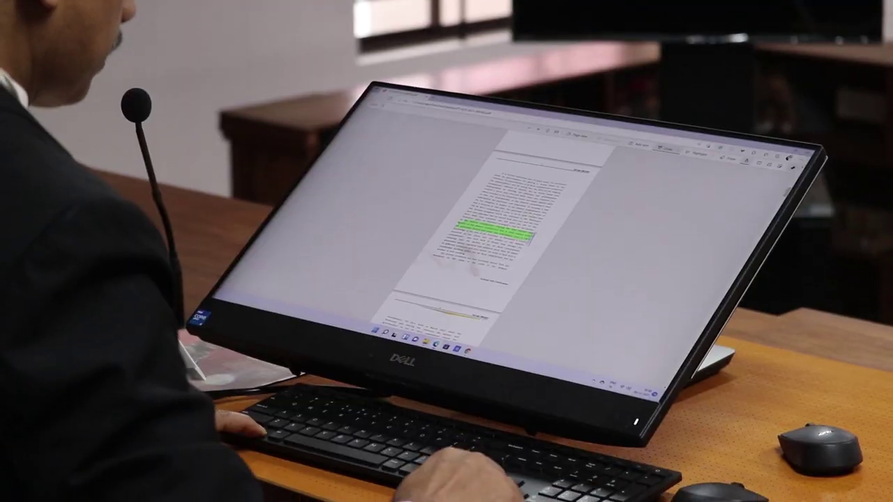
pyautogui.press('super+Left')
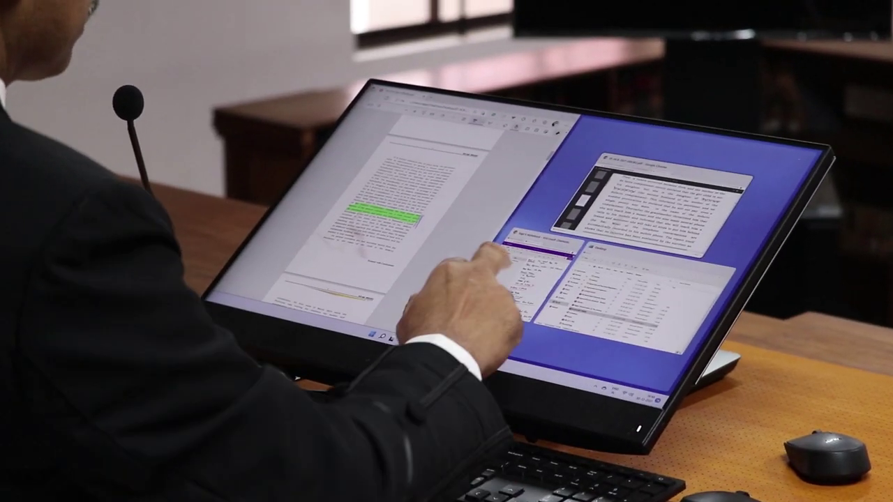
pyautogui.click(520, 261)
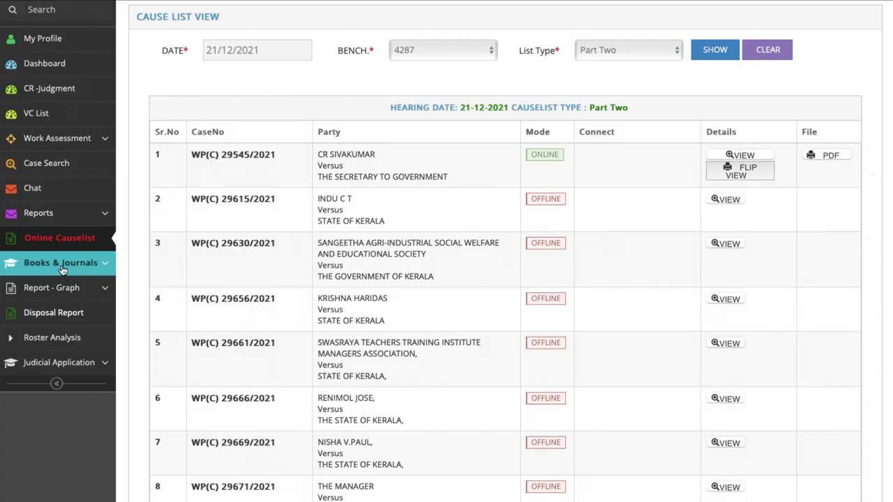
# - Expand Books & Journals and open the Manupatra and Westlaw legal databases
pyautogui.click(61, 265)
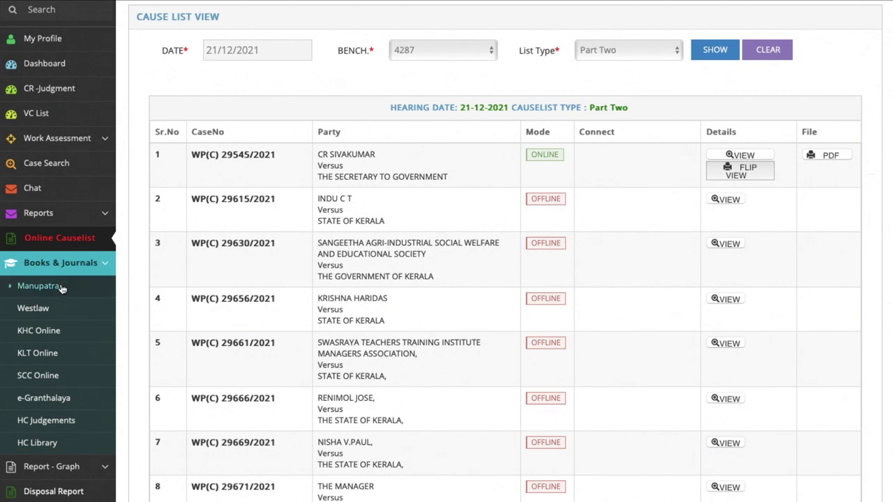
pyautogui.click(53, 291)
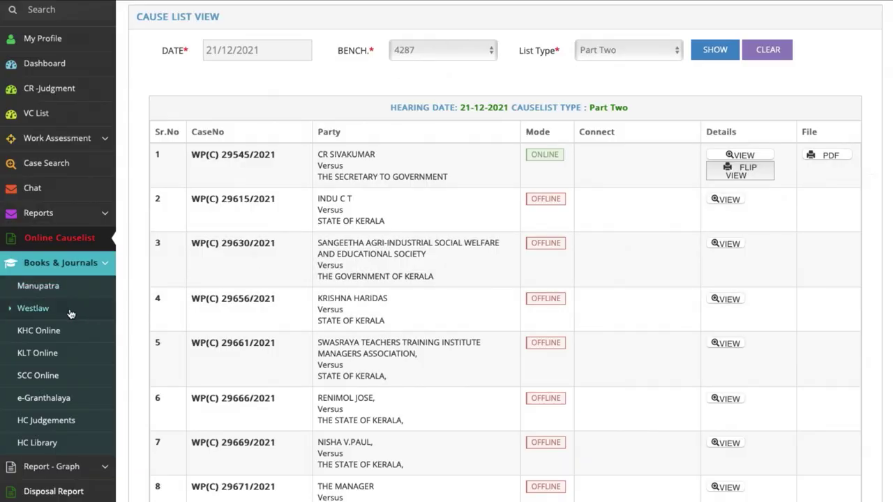
pyautogui.click(101, 309)
# - Open the HC Library digital repository from Books & Journals
pyautogui.click(49, 445)
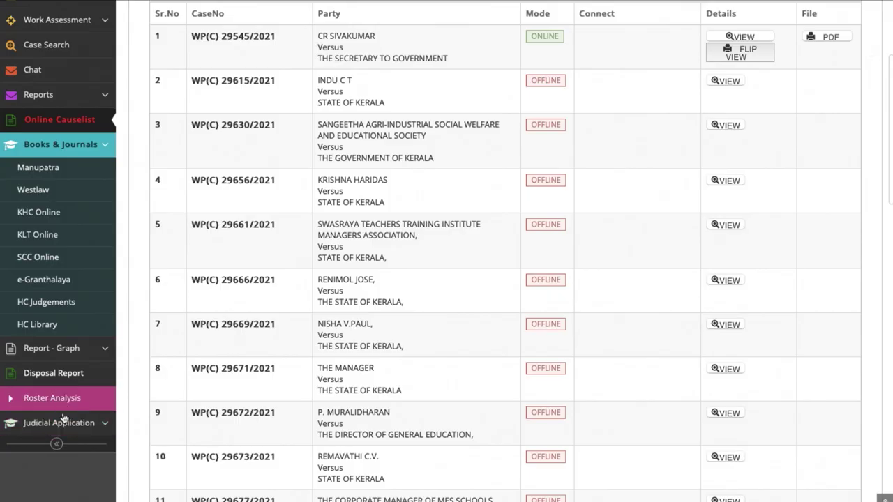
pyautogui.click(63, 421)
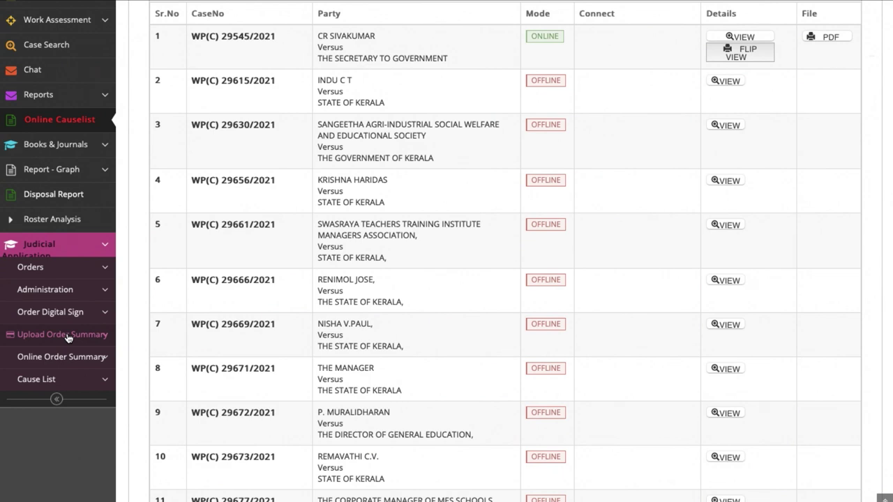
# - Open the Online Order Summary page and set its date to 21 December 2021
pyautogui.click(68, 339)
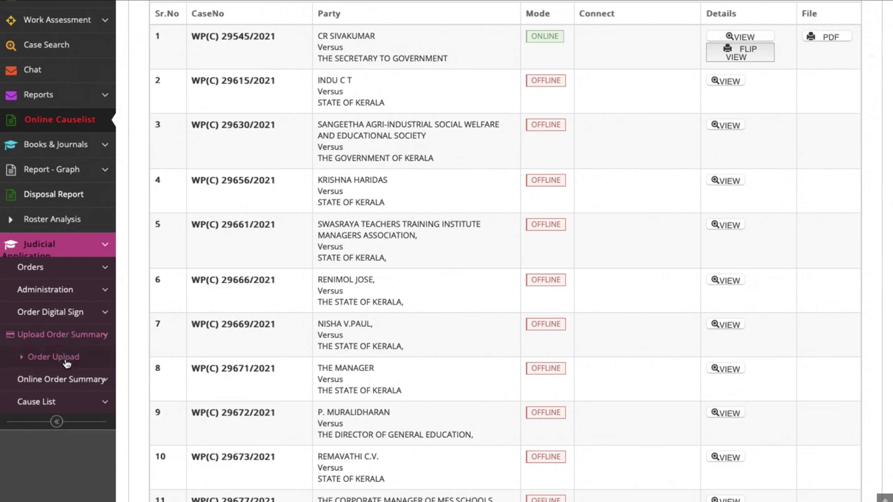
pyautogui.click(65, 379)
pyautogui.click(67, 383)
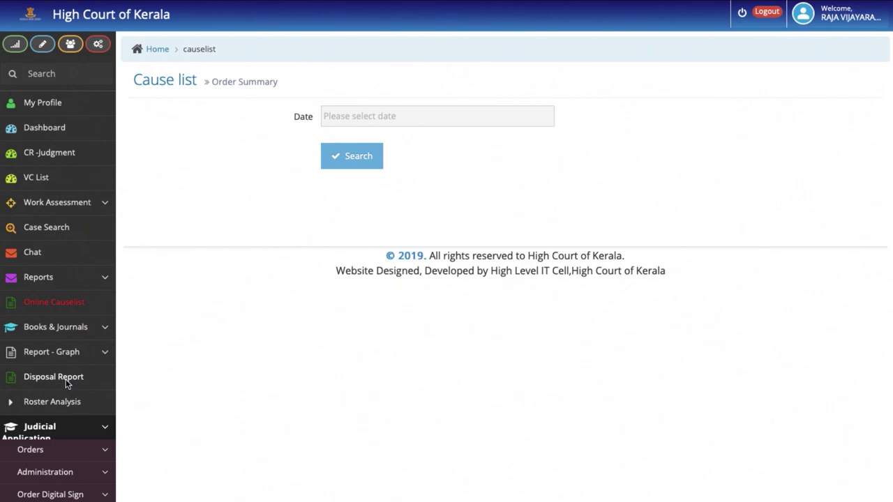
pyautogui.click(367, 118)
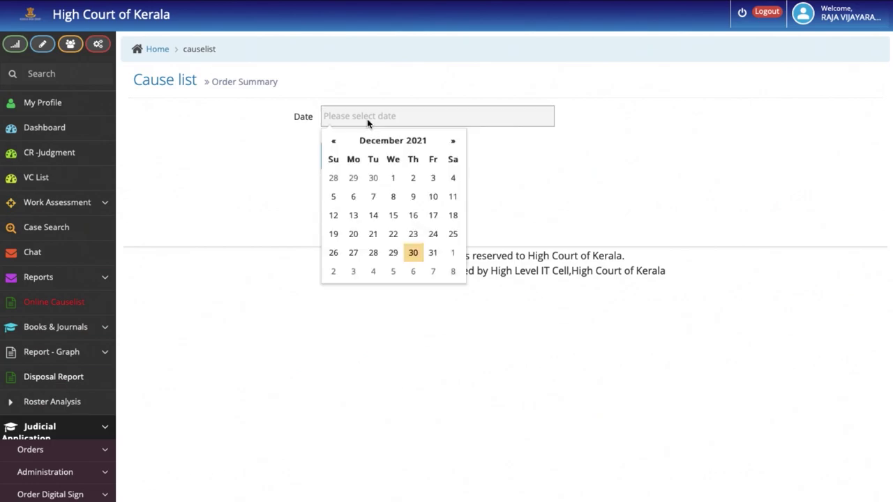
pyautogui.click(374, 233)
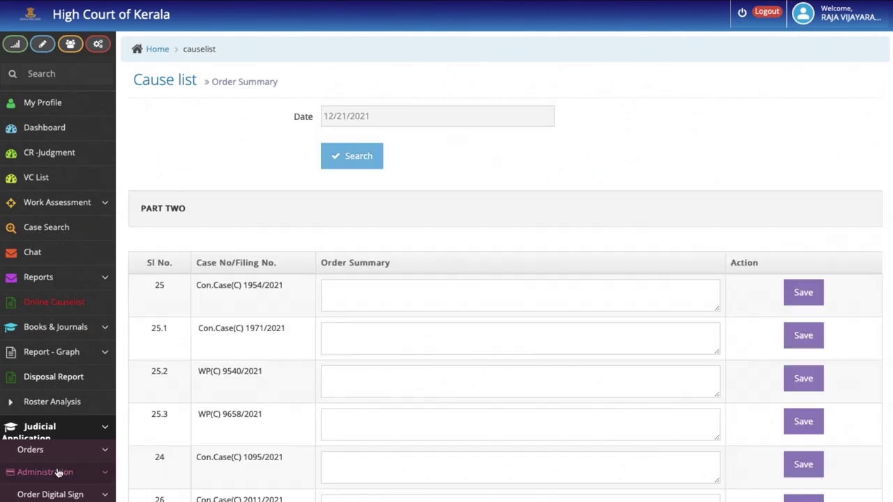
# - Save the order summary for Con.Case(C) 1954/2021 and return to the Dashboard
pyautogui.scroll(-3, 427, 368)
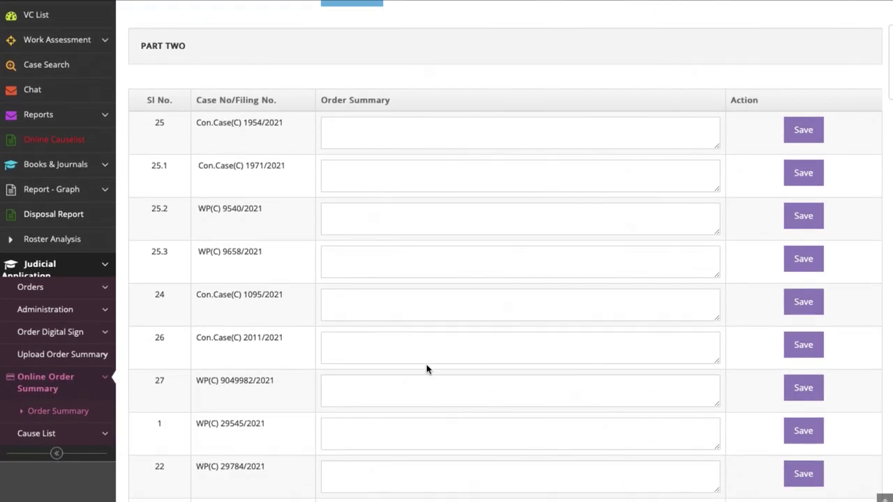
pyautogui.scroll(-2, 426, 369)
pyautogui.scroll(2, 426, 365)
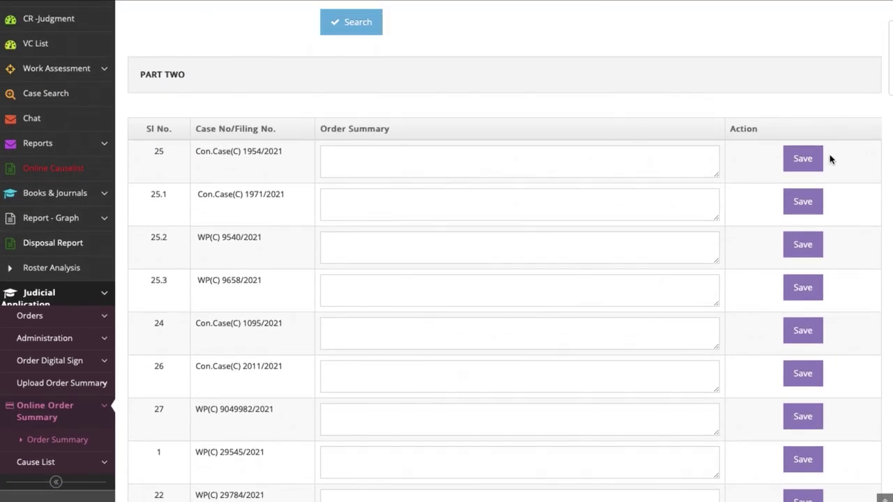
pyautogui.click(801, 164)
pyautogui.scroll(2, 798, 170)
pyautogui.click(43, 130)
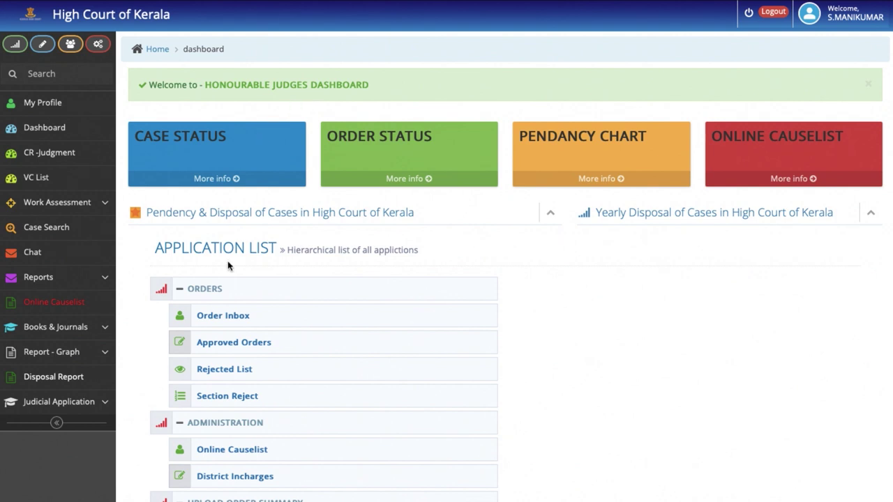
# - Open Roster Analysis from the Report - Graph reports list
pyautogui.click(106, 360)
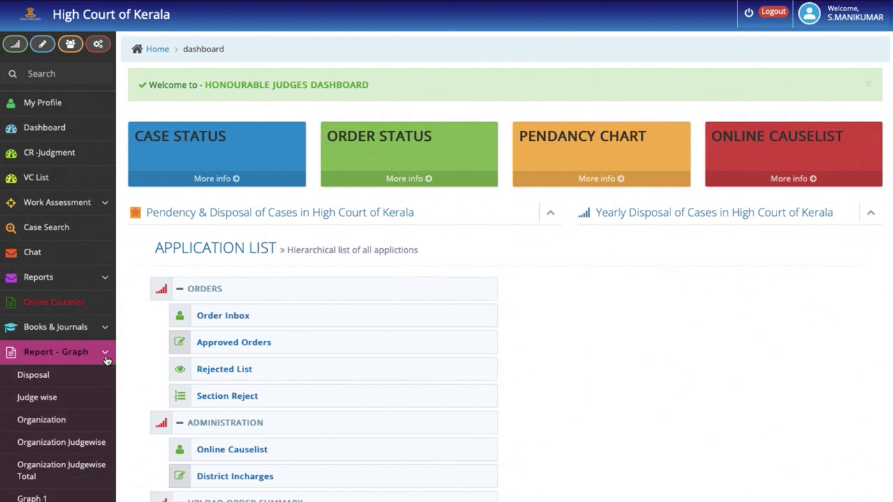
pyautogui.scroll(-2, 82, 393)
pyautogui.scroll(-3, 82, 396)
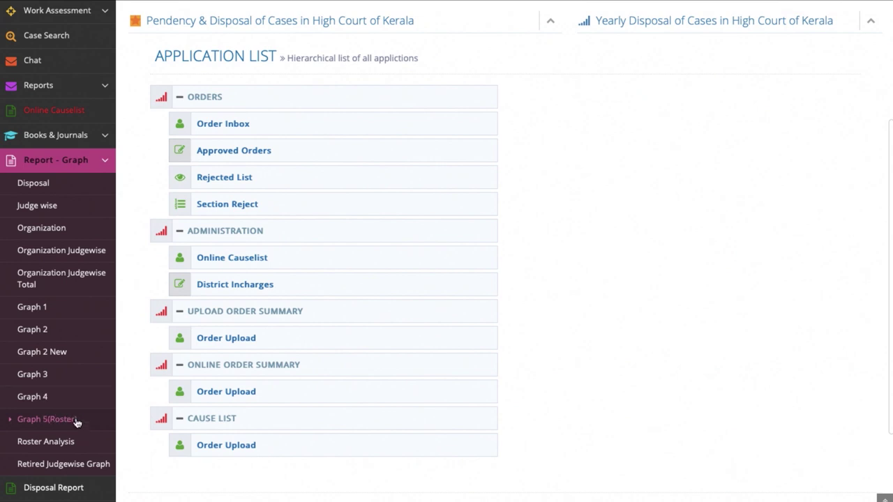
pyautogui.click(72, 443)
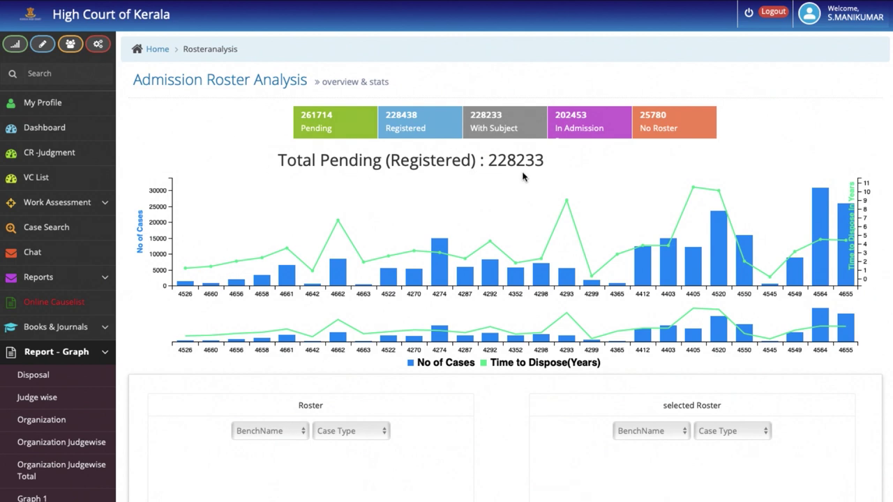
# - Choose bench 4287-RVV in the Roster BenchName dropdown to list its 7 subject types
pyautogui.scroll(-2, 519, 180)
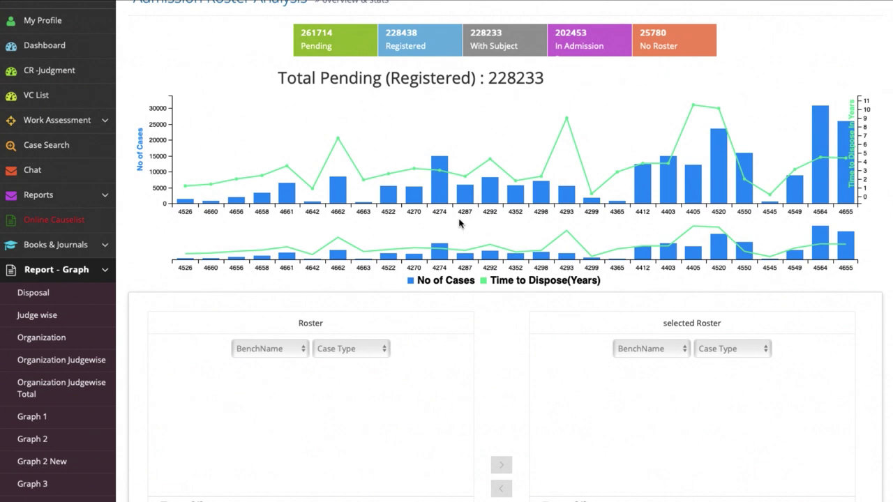
pyautogui.moveTo(467, 202)
pyautogui.scroll(-1, 486, 247)
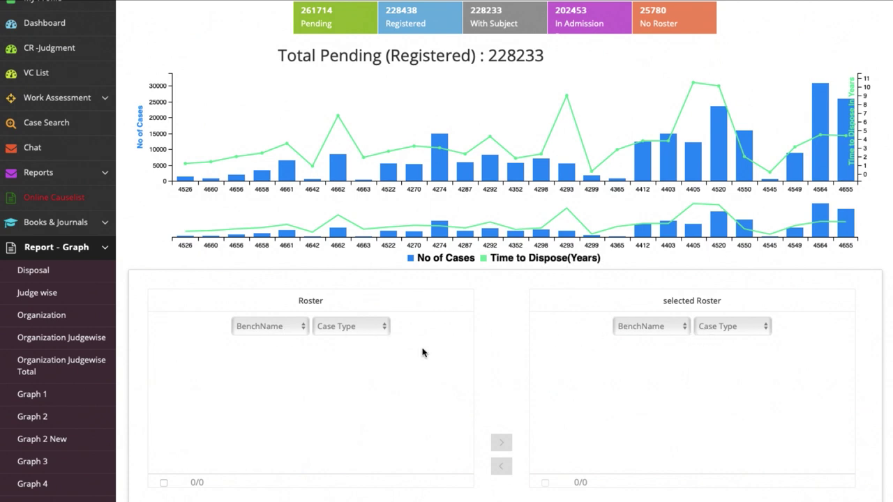
pyautogui.click(297, 330)
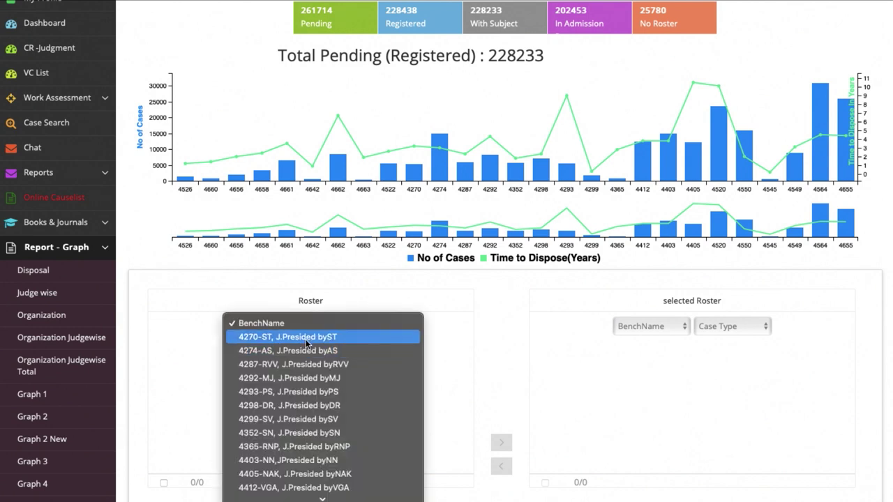
pyautogui.click(309, 369)
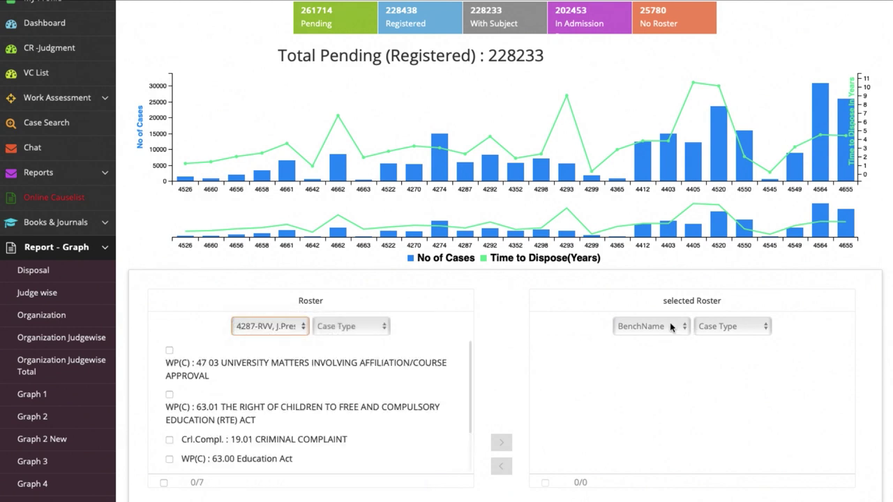
pyautogui.click(670, 327)
pyautogui.click(182, 284)
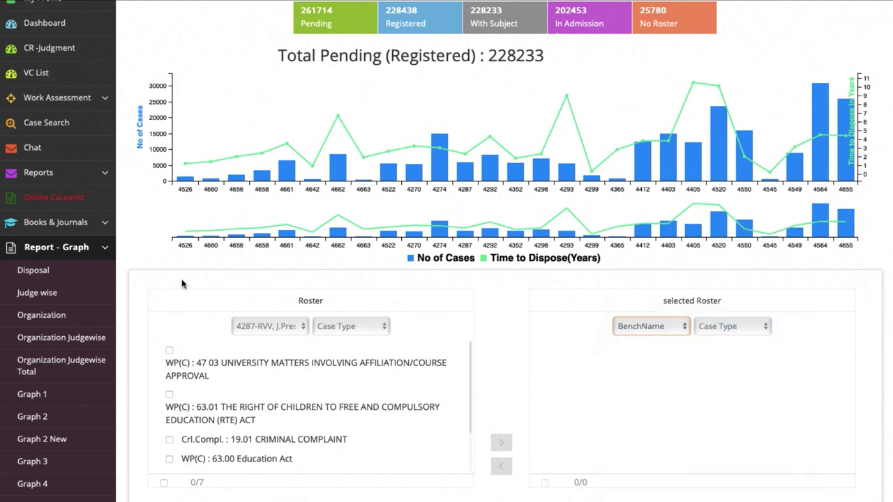
# - Open the Graph 2 New chart and scroll through total and pending counts for all case types
pyautogui.click(56, 437)
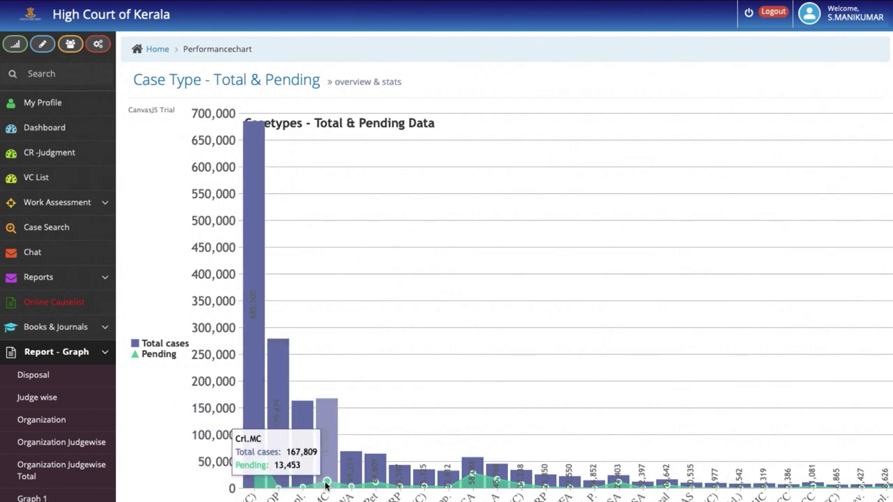
pyautogui.scroll(-2, 434, 492)
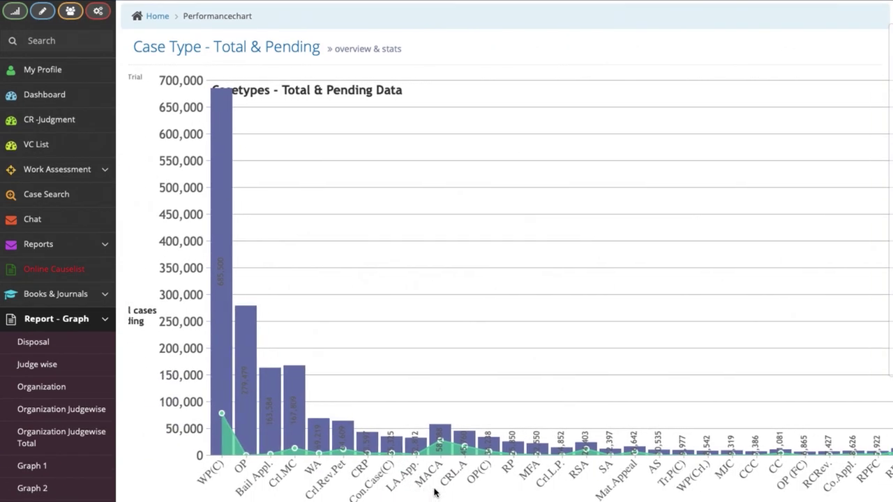
pyautogui.hscroll(3, 434, 492)
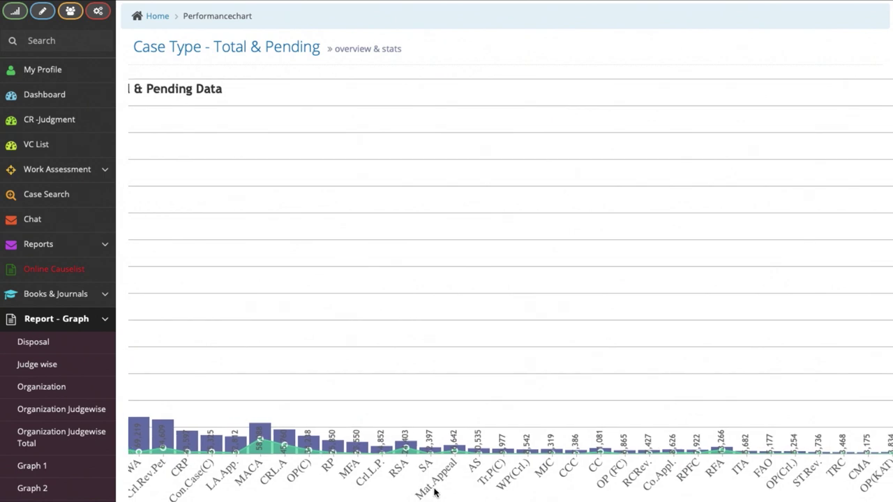
pyautogui.hscroll(-5, 434, 492)
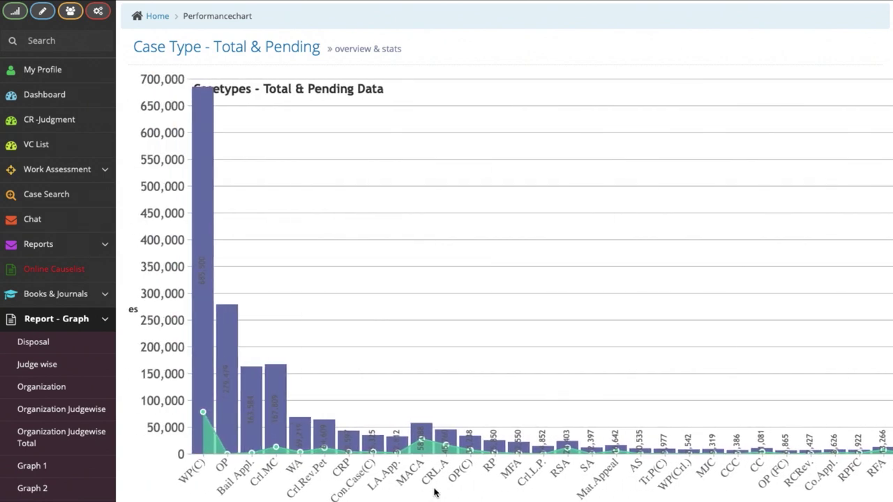
pyautogui.moveTo(219, 445)
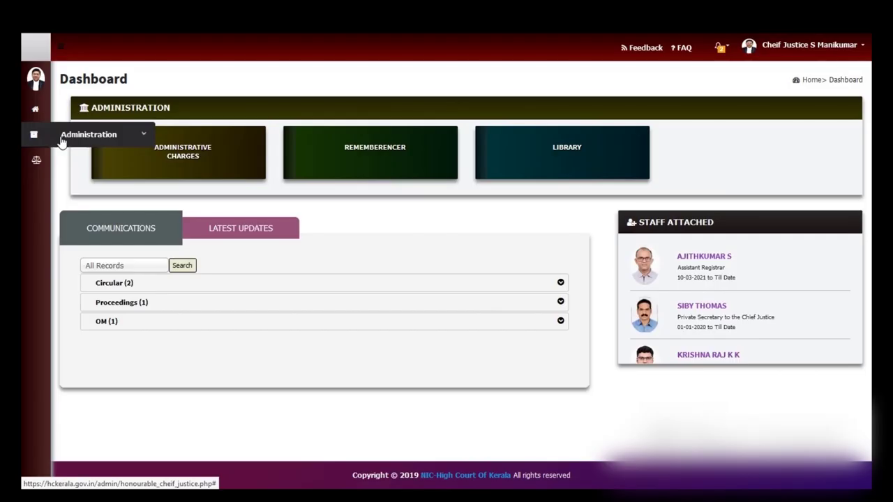
# - Open Administration and page through all pages of the High Court judges table
pyautogui.click(60, 135)
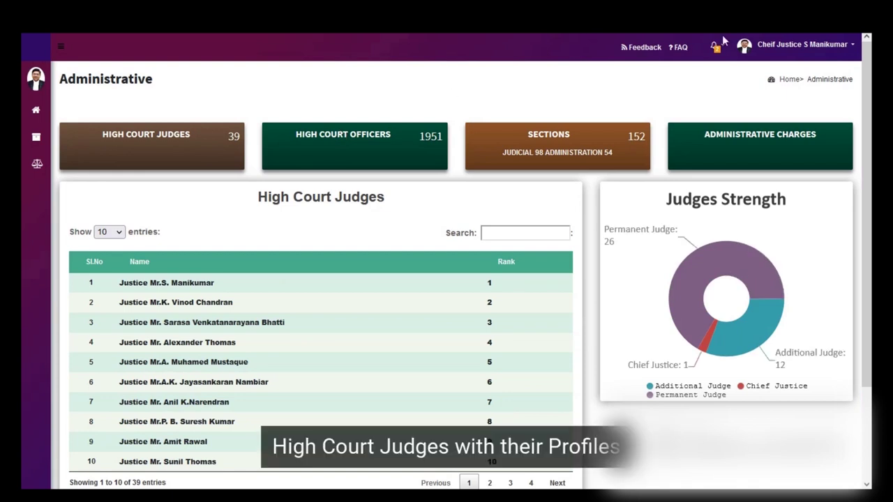
pyautogui.scroll(-2, 374, 310)
pyautogui.click(489, 370)
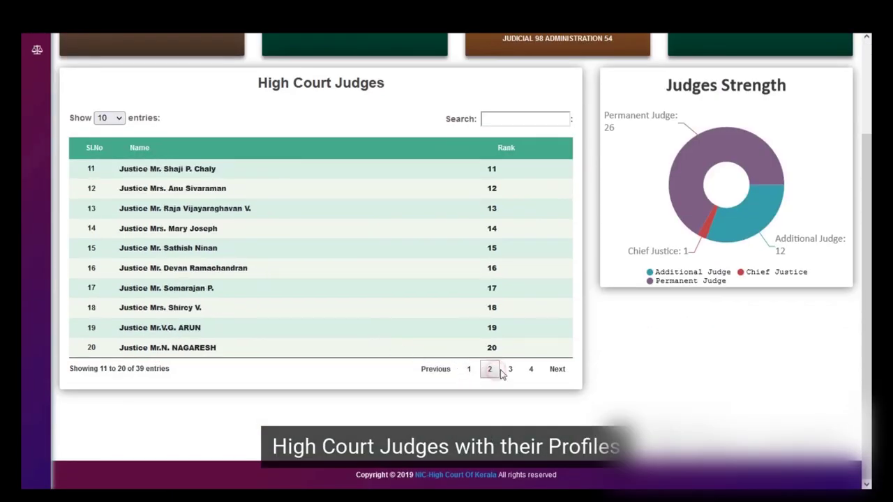
pyautogui.click(510, 371)
pyautogui.click(530, 370)
pyautogui.scroll(2, 592, 313)
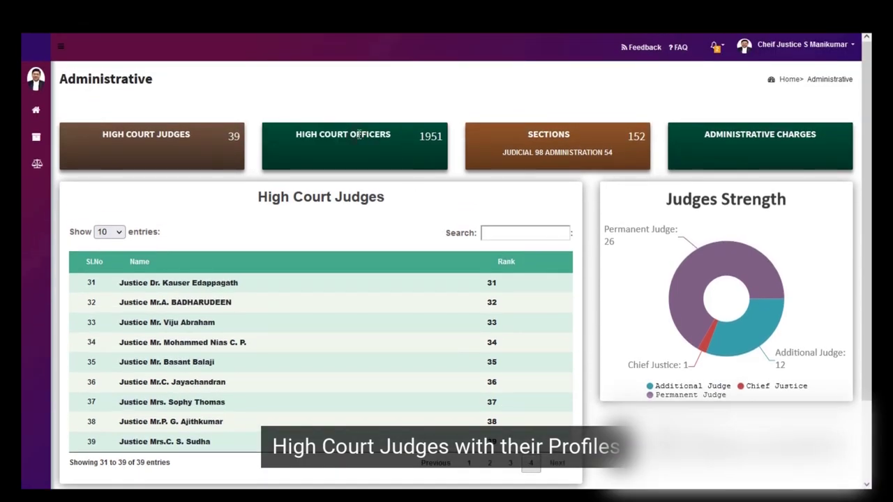
# - View the Officers, Sections and Administrative Charges tiles, ending on the Officers list
pyautogui.click(359, 136)
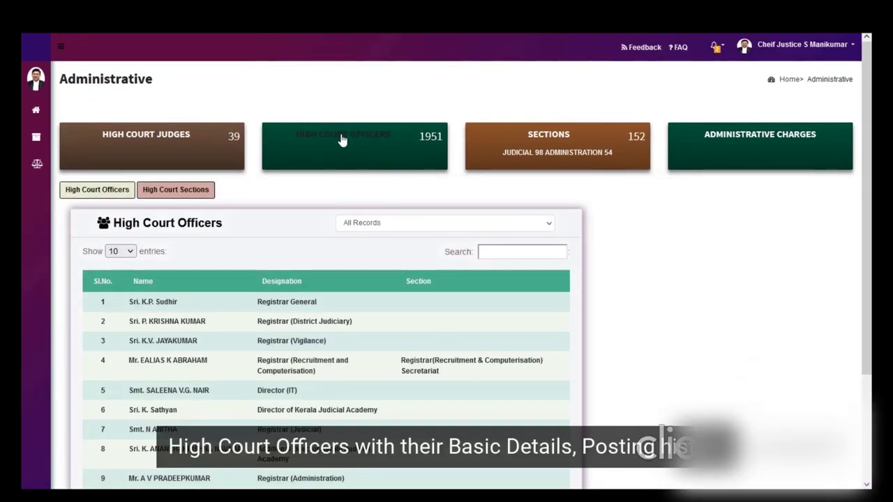
pyautogui.click(539, 135)
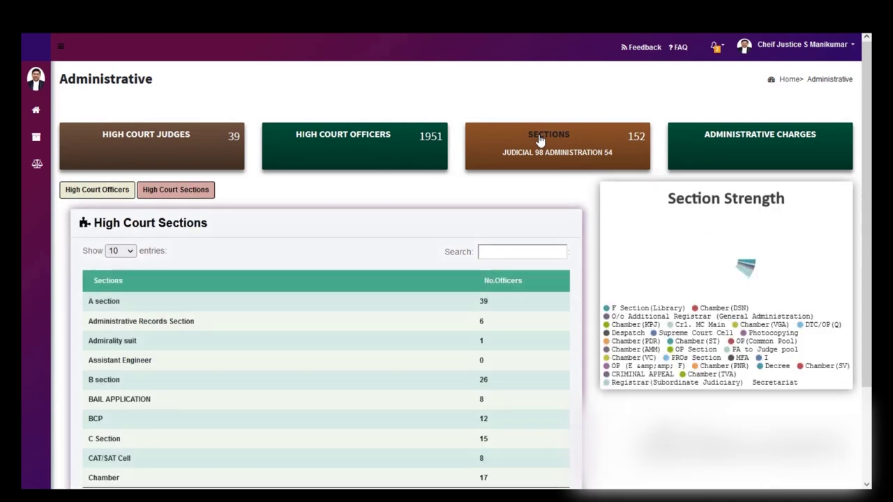
pyautogui.click(755, 141)
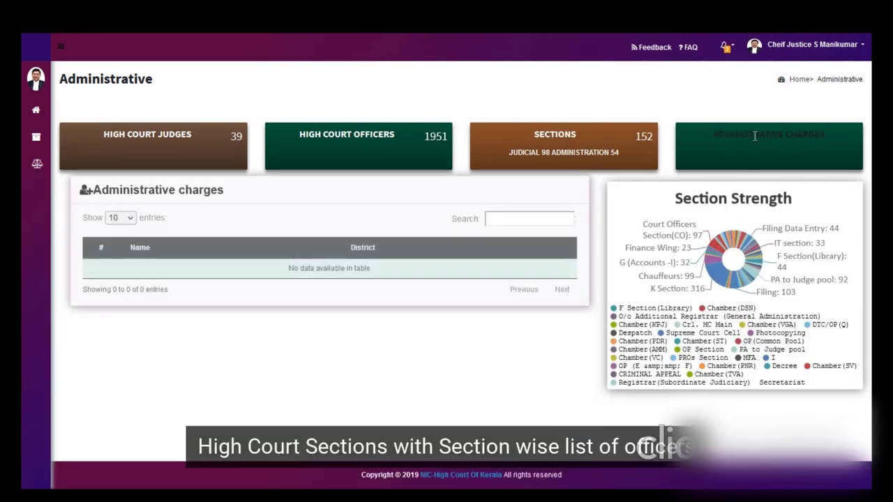
pyautogui.click(560, 143)
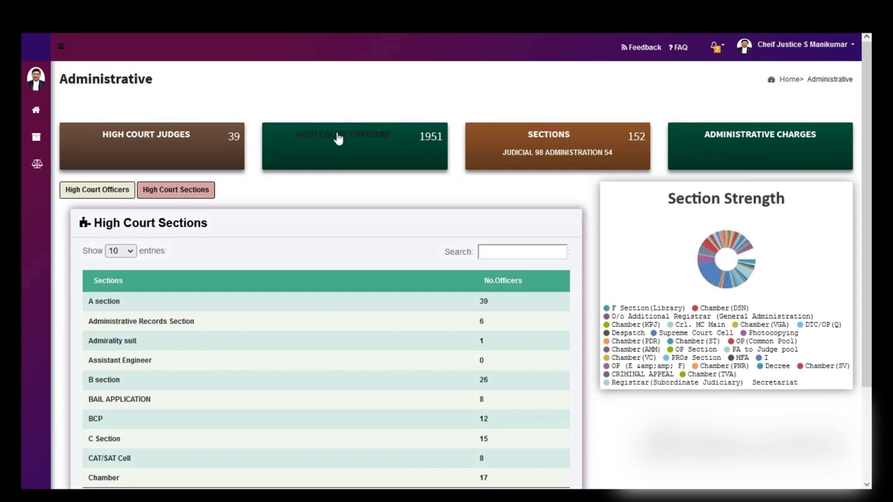
pyautogui.click(336, 138)
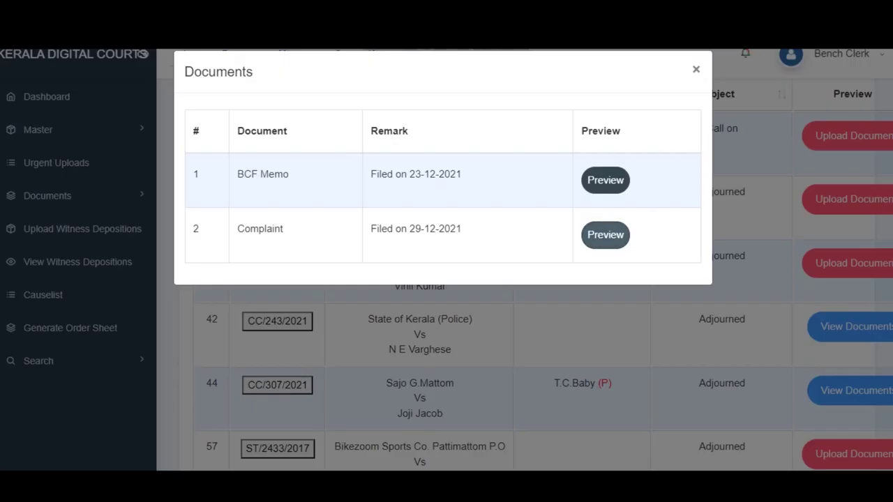
# - Close the case's Documents list with Esc
pyautogui.press('Escape')
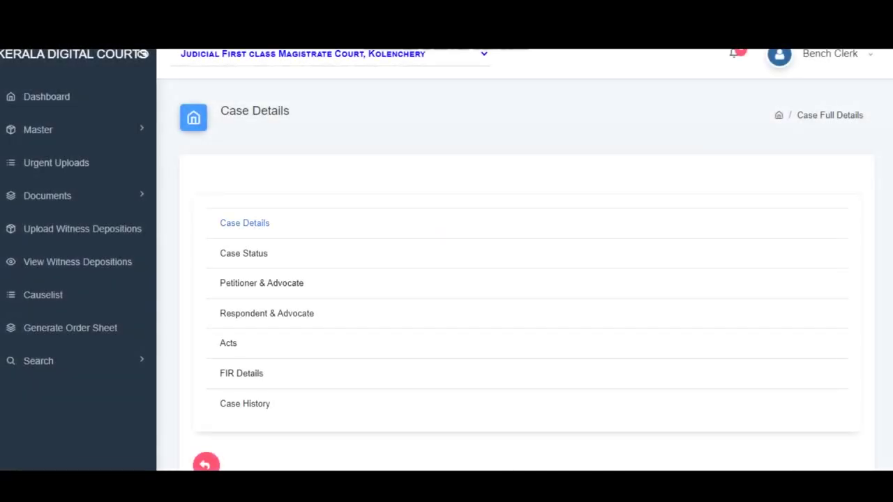
# - Expand the Case Details accordion on the Case Full Details page
pyautogui.click(244, 222)
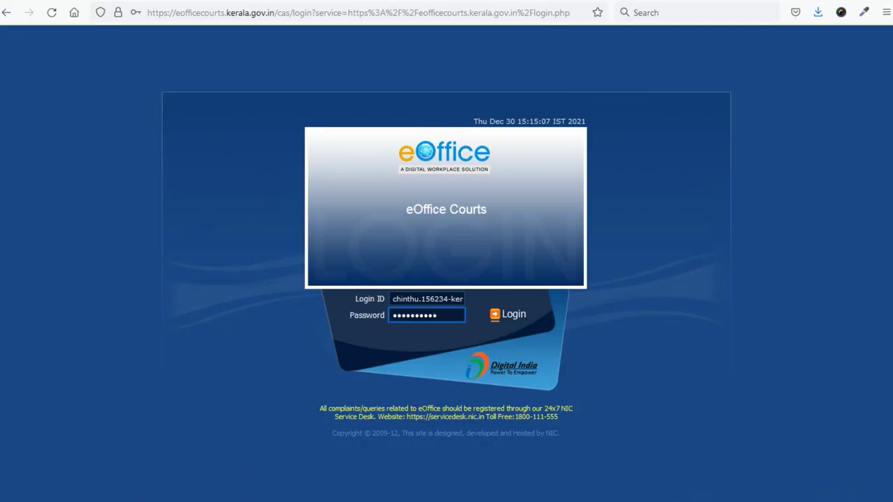
# - In the Firefox eOffice window, log out via the profile menu to reach the Courts login page
pyautogui.click(160, 481)
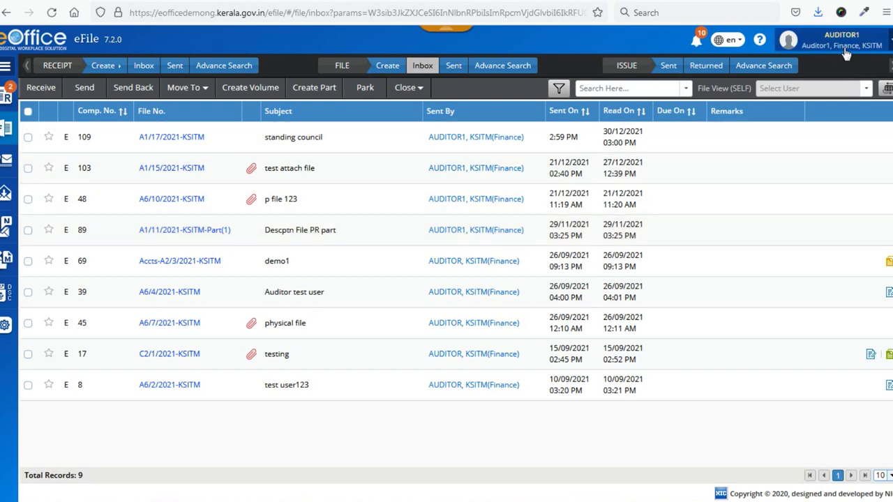
pyautogui.click(845, 49)
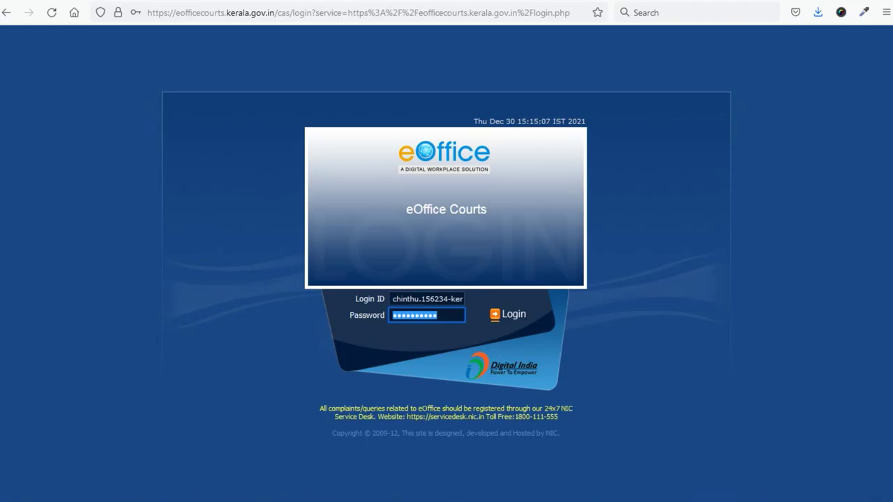